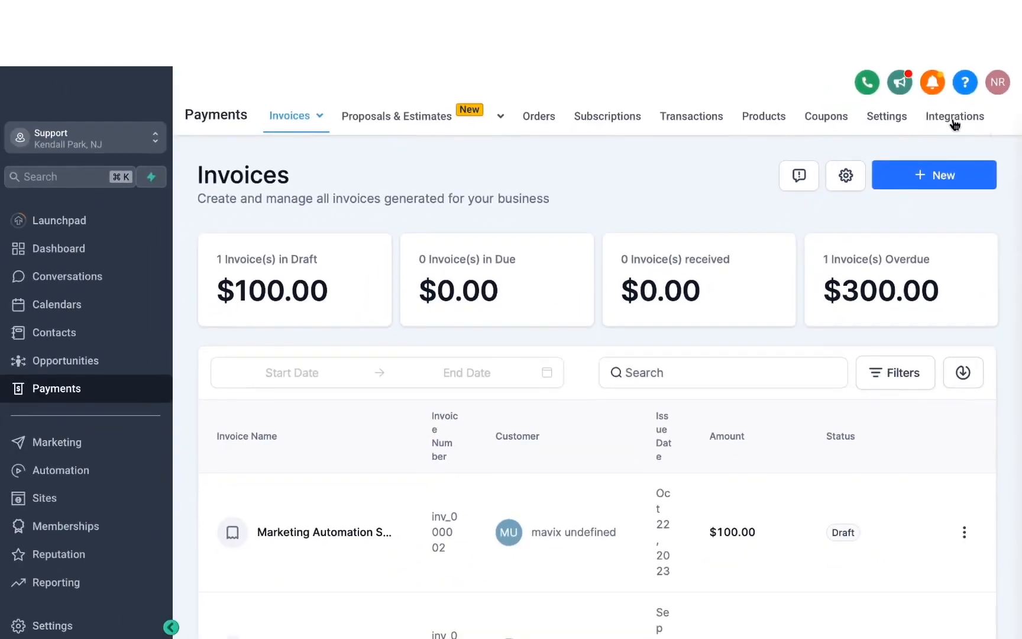
- Open the payment integrations and look through the available payment providers
{"action": "left_click", "coordinate": [955, 118]}
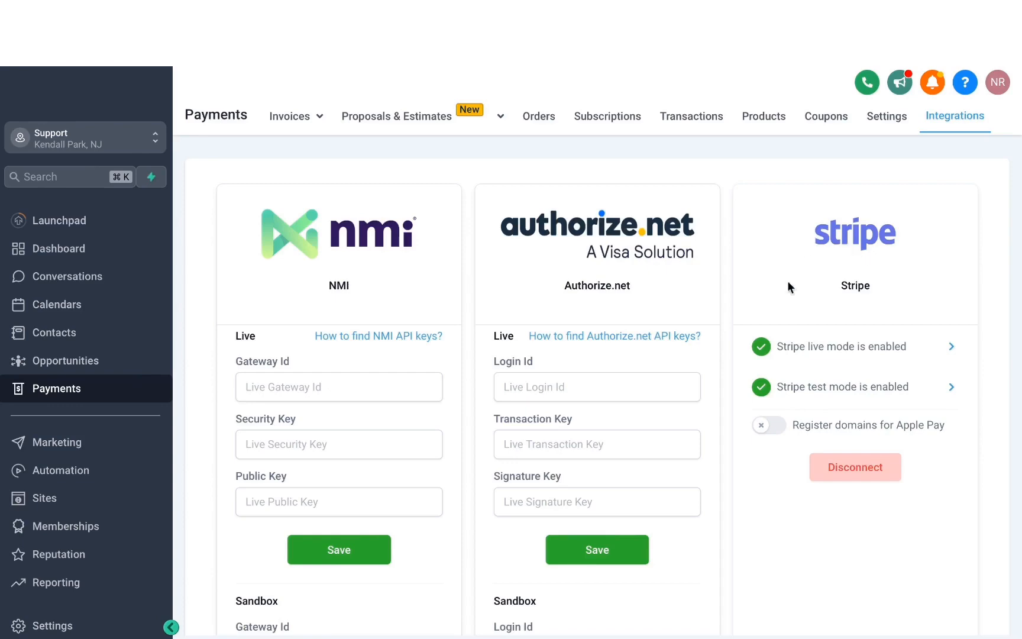
{"action": "scroll", "coordinate": [769, 286], "scroll_direction": "down", "scroll_amount": 5}
{"action": "scroll", "coordinate": [765, 228], "scroll_direction": "up", "scroll_amount": 5}
- Enable automatic sales receipts for payments in the payment settings, keeping the receipt prefix REC and start number 10001
{"action": "mouse_move", "coordinate": [414, 116]}
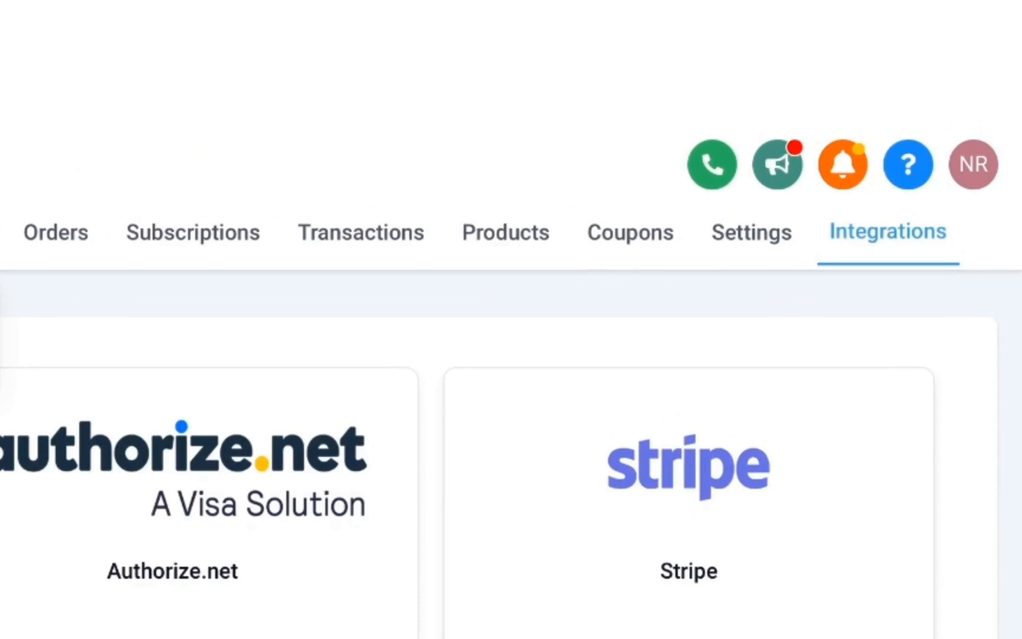
{"action": "left_click", "coordinate": [740, 236]}
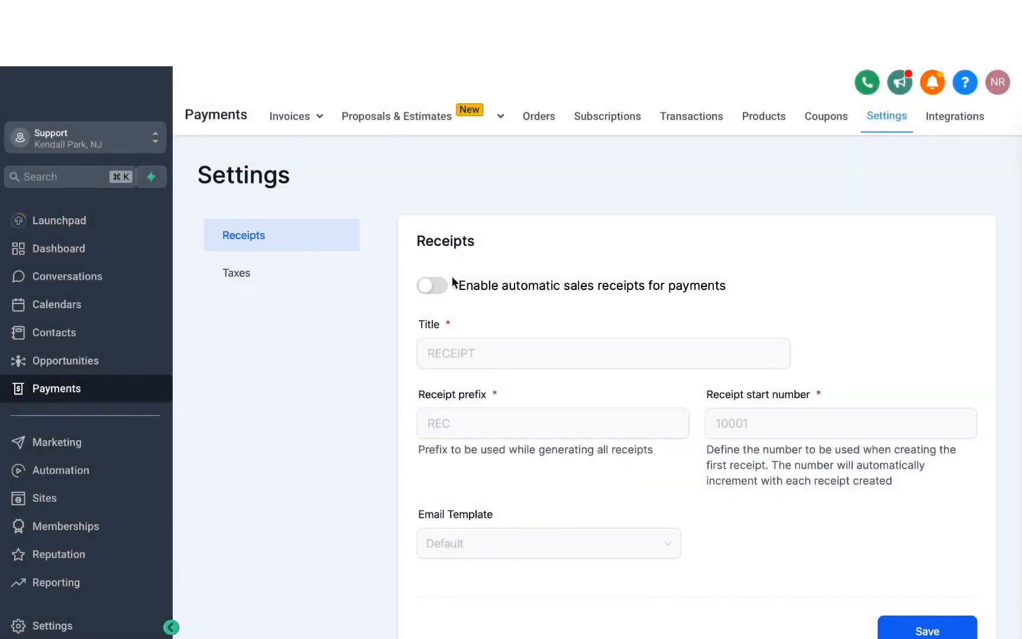
{"action": "left_click", "coordinate": [434, 285]}
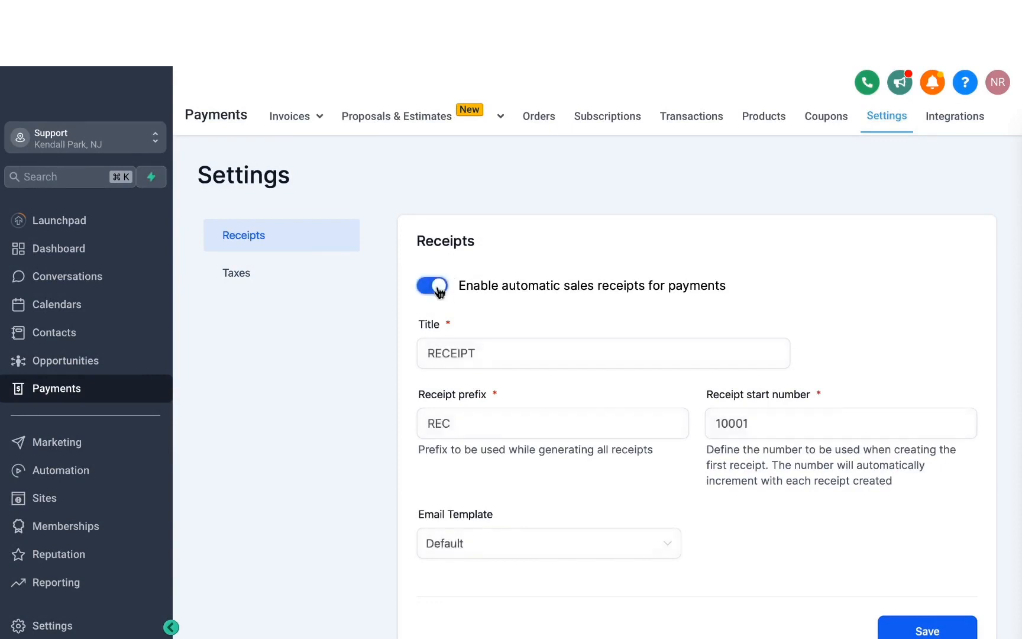
{"action": "scroll", "coordinate": [470, 374], "scroll_direction": "down", "scroll_amount": 1}
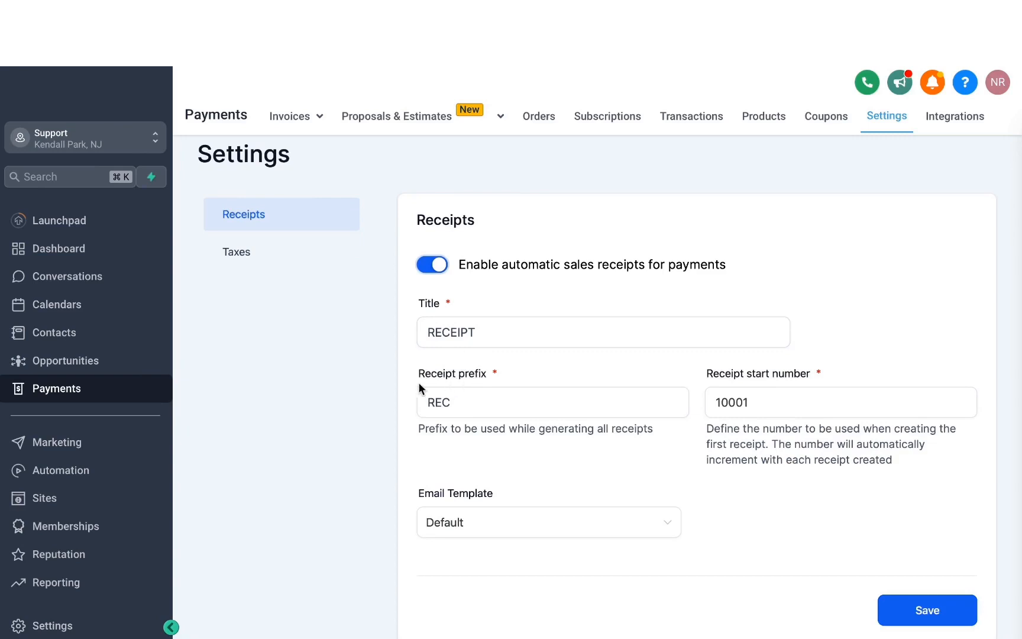
{"action": "left_click", "coordinate": [467, 397]}
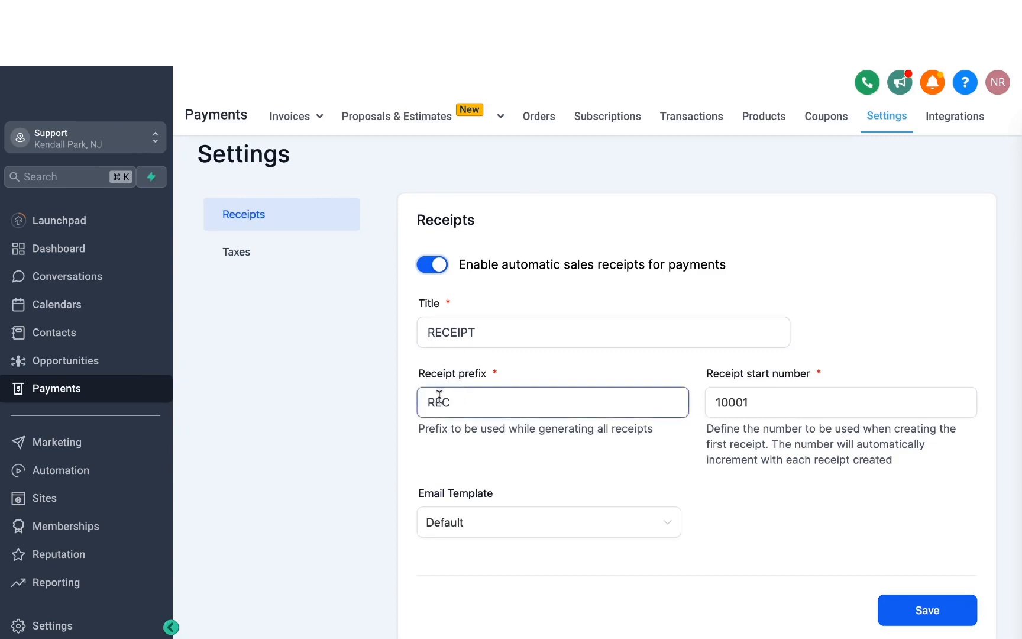
{"action": "left_click", "coordinate": [721, 393]}
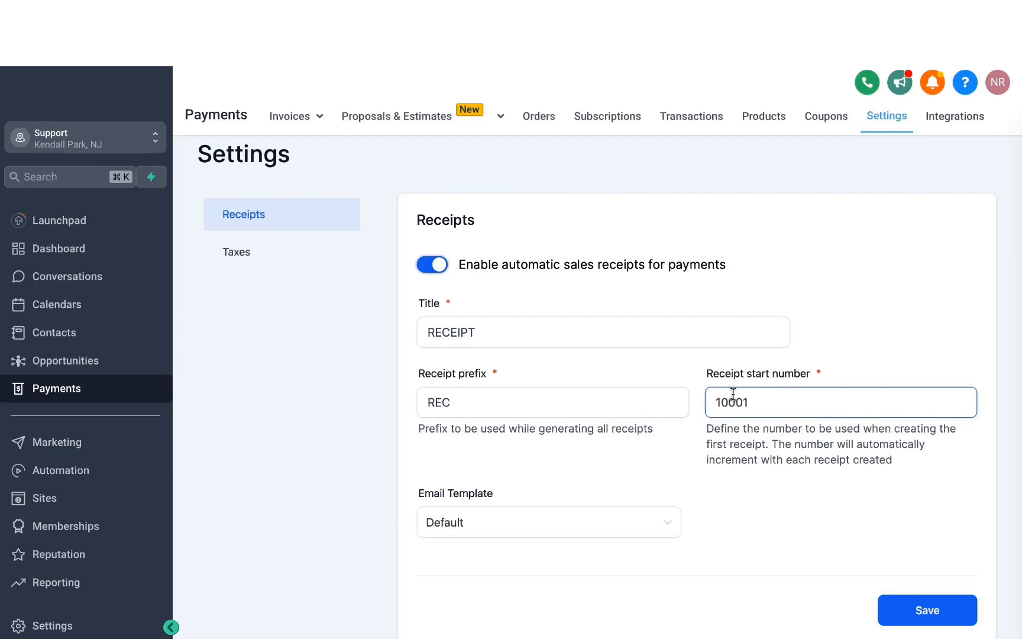
{"action": "left_click", "coordinate": [695, 409]}
{"action": "scroll", "coordinate": [403, 447], "scroll_direction": "down", "scroll_amount": 1}
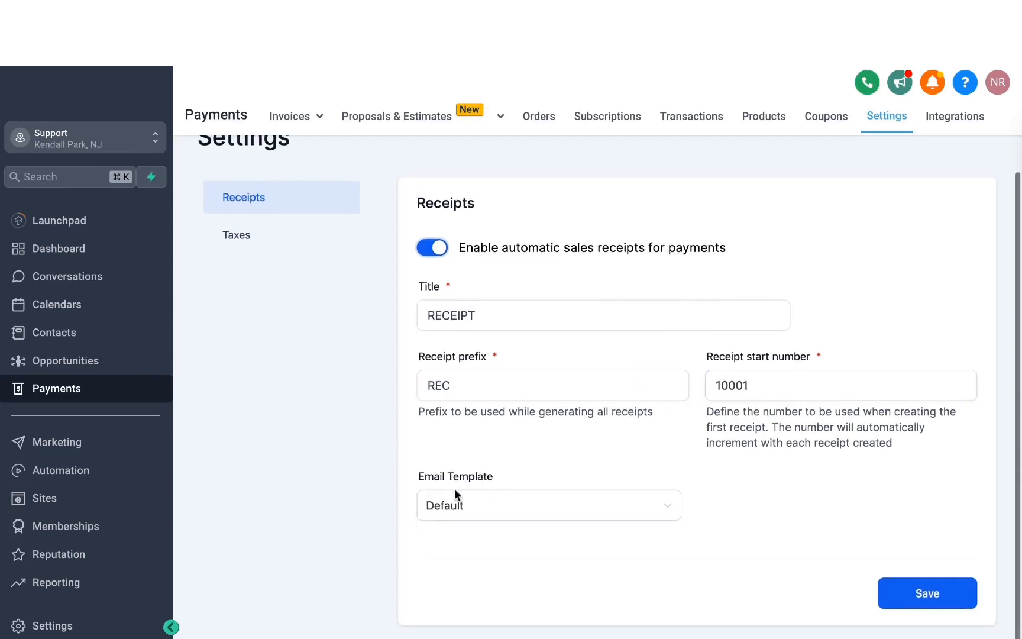
- Choose Pulse Marketing as the email template for receipts
{"action": "left_click", "coordinate": [458, 504]}
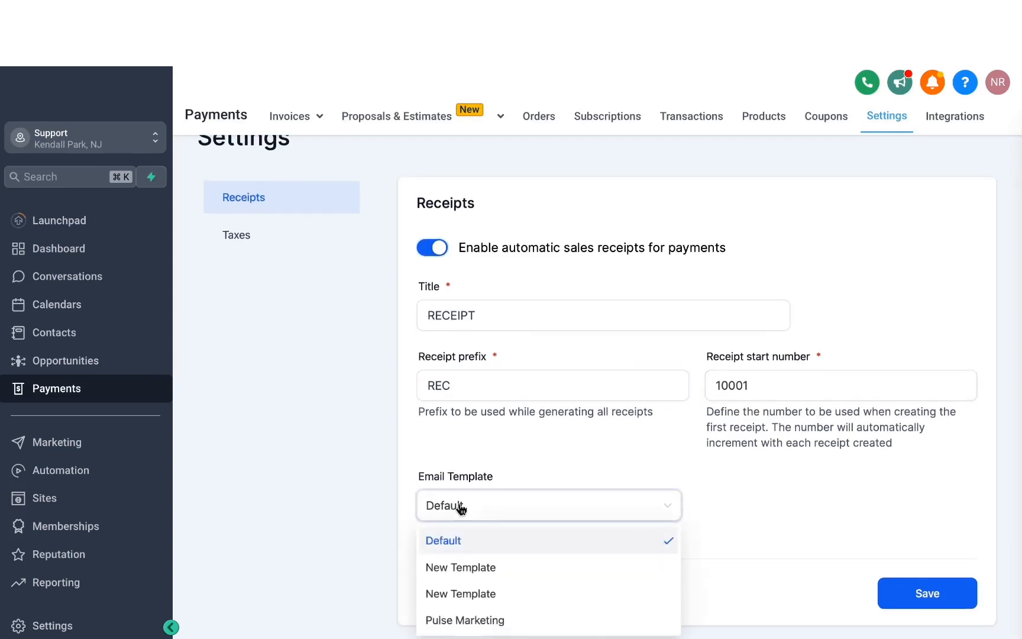
{"action": "left_click", "coordinate": [489, 479]}
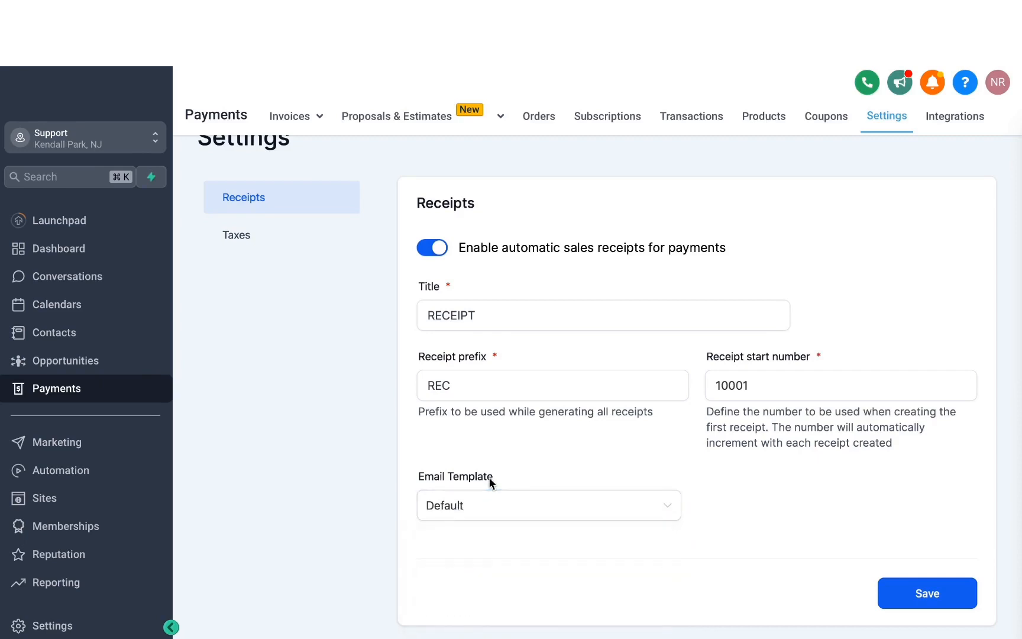
{"action": "left_click", "coordinate": [481, 495]}
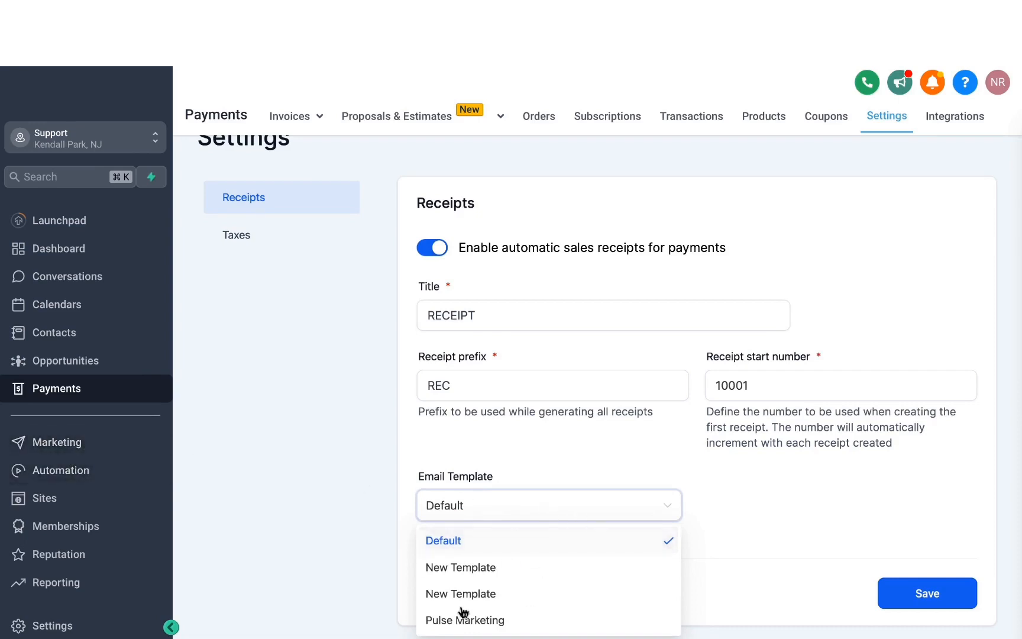
{"action": "left_click", "coordinate": [488, 620]}
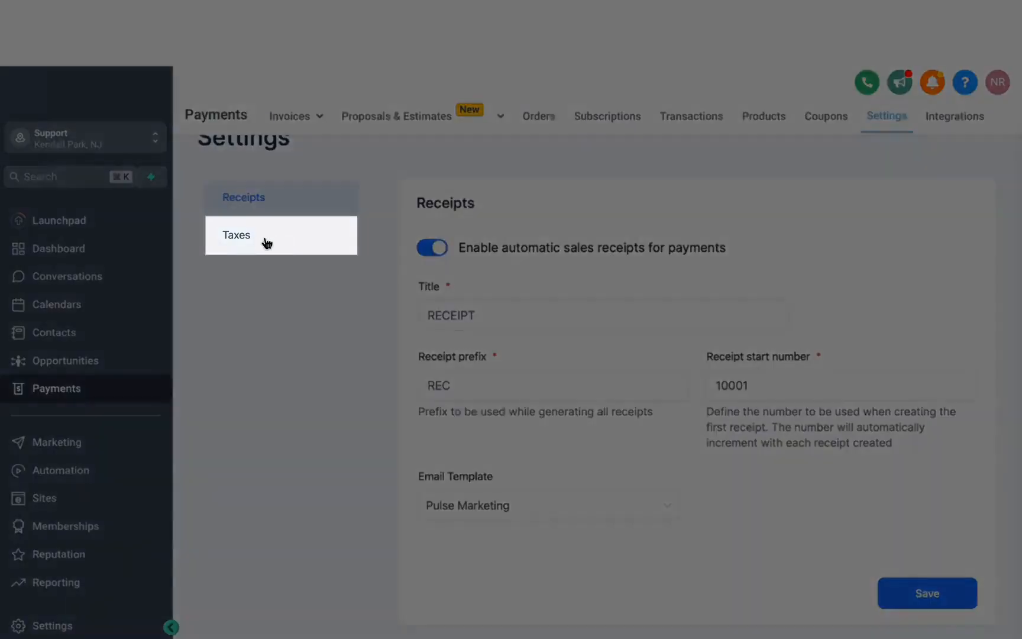
- Go to the tax settings and open the form for adding a tax to view its fields
{"action": "left_click", "coordinate": [245, 240]}
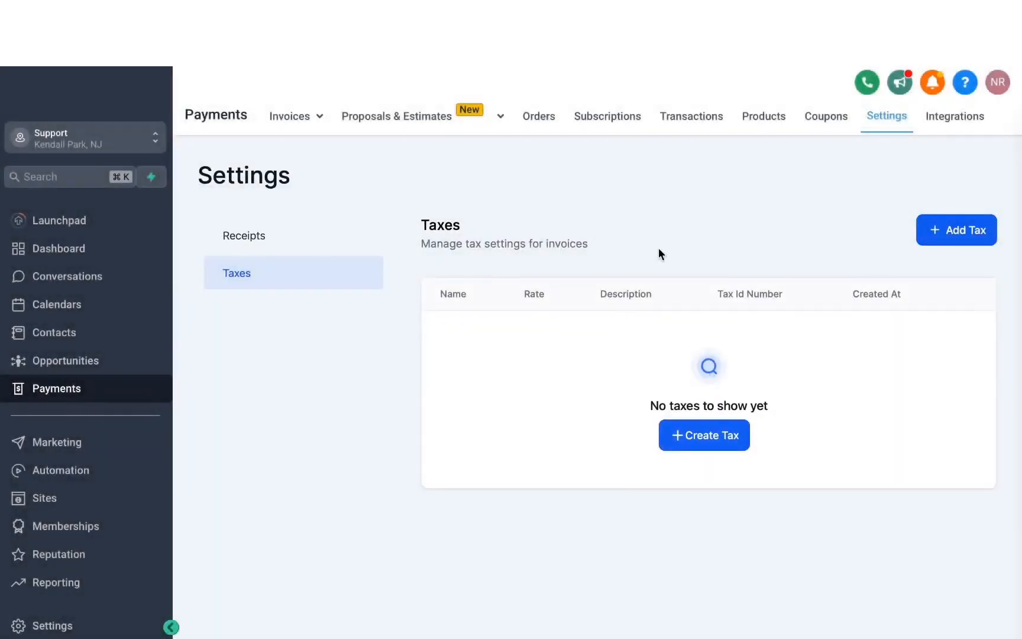
{"action": "left_click", "coordinate": [964, 236]}
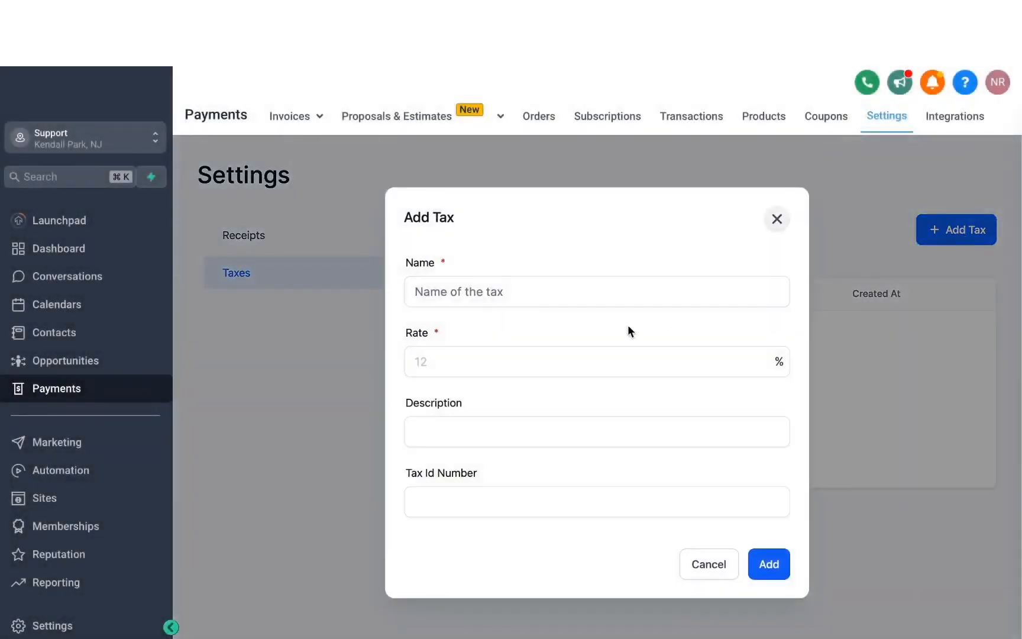
{"action": "left_click", "coordinate": [514, 294]}
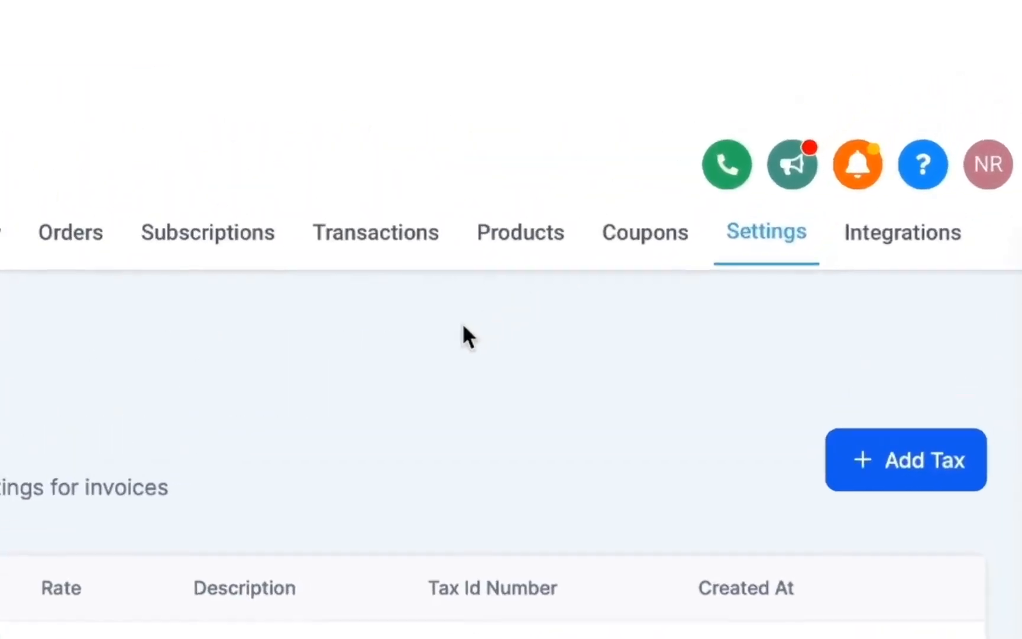
- Start a new product in the Products section and title it MARKETING SERVICES
{"action": "left_click", "coordinate": [520, 242]}
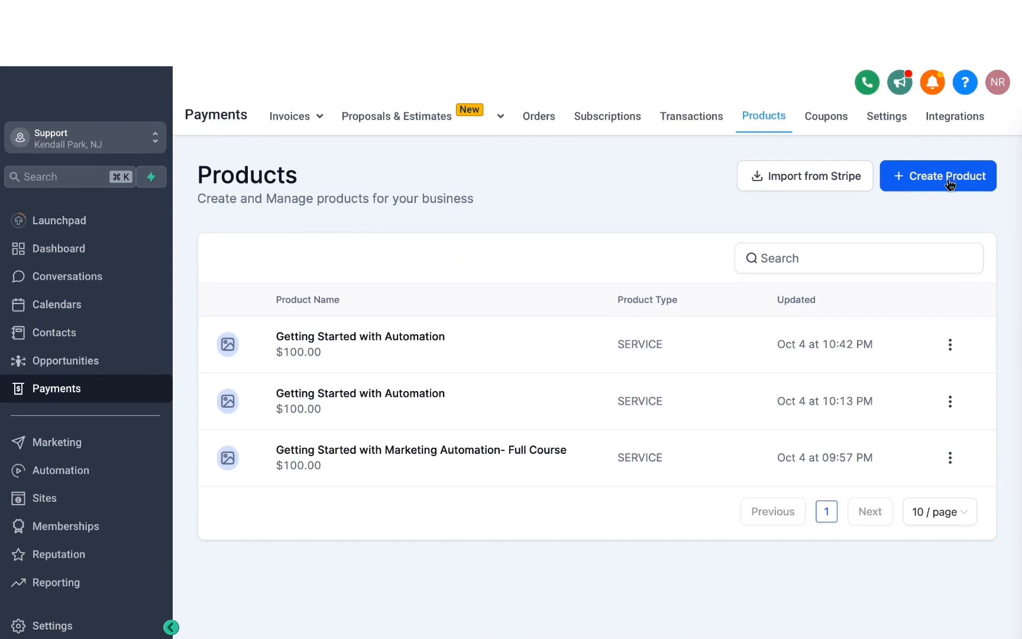
{"action": "left_click", "coordinate": [799, 184]}
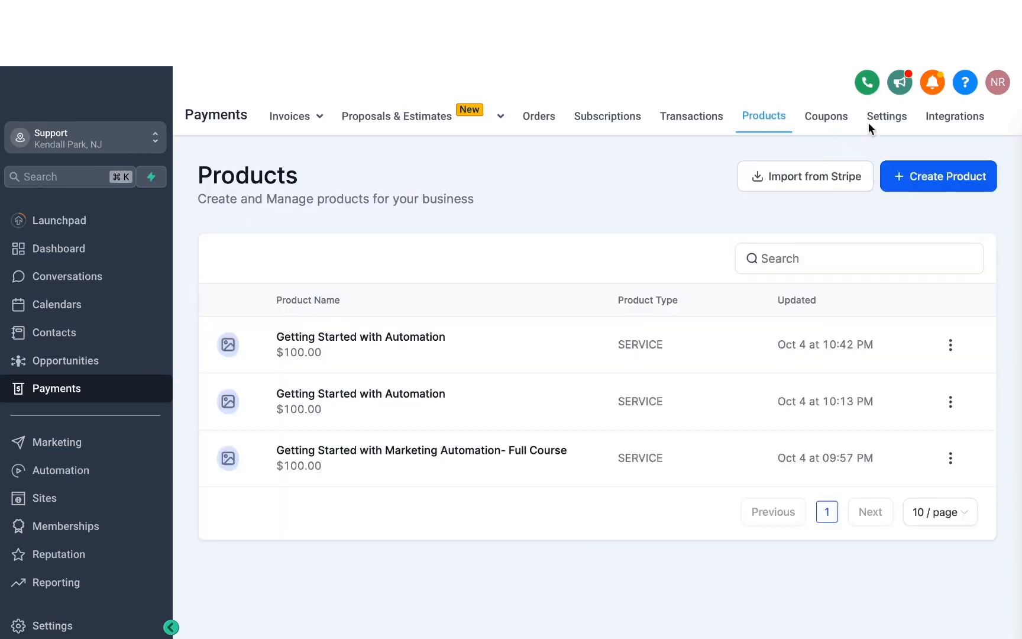
{"action": "left_click", "coordinate": [931, 181]}
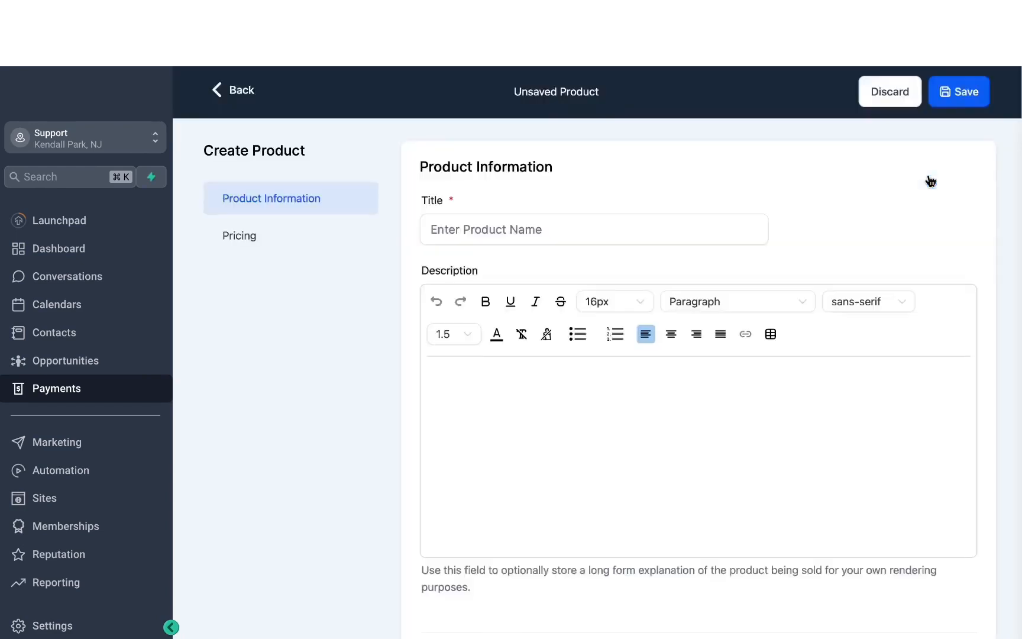
{"action": "left_click", "coordinate": [587, 229]}
{"action": "type", "text": "MARKE"}
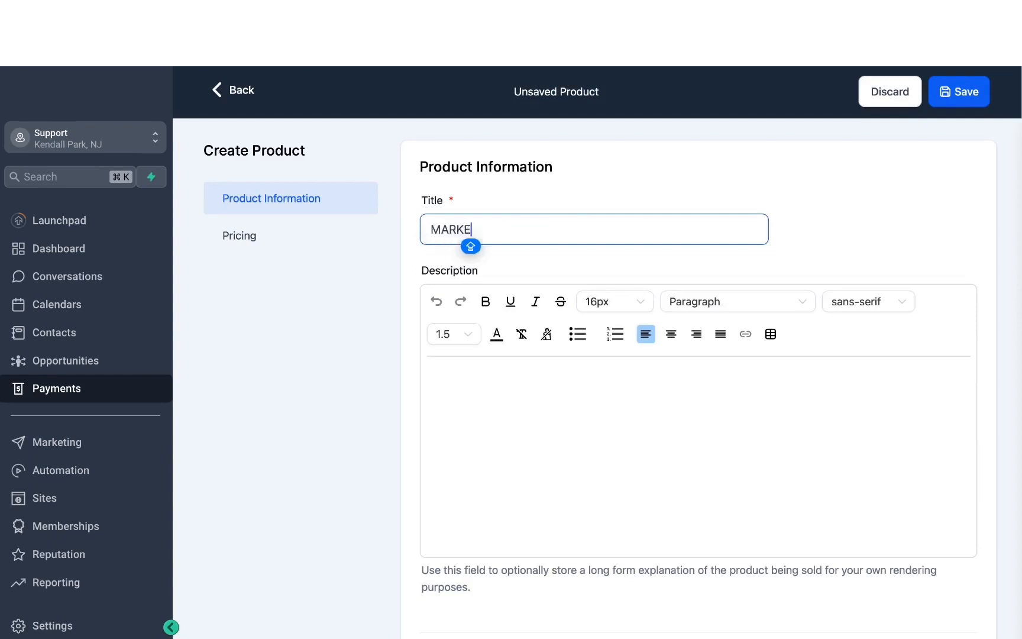
{"action": "type", "text": "TING SERVICES"}
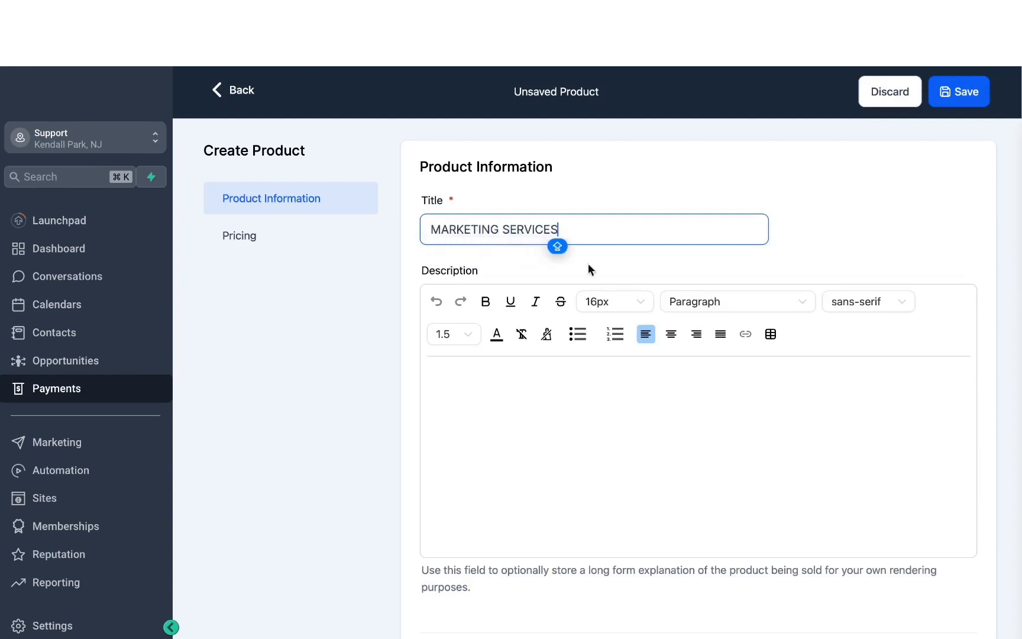
- Leave the description and media empty and select "A service" as the product type
{"action": "scroll", "coordinate": [591, 284], "scroll_direction": "down", "scroll_amount": 3}
{"action": "left_click", "coordinate": [464, 259]}
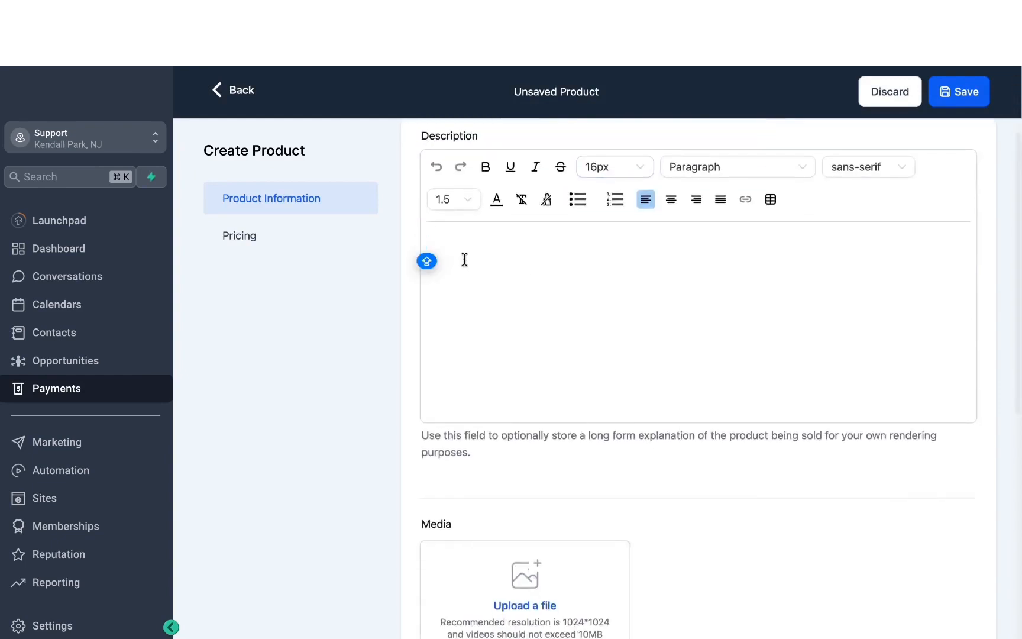
{"action": "scroll", "coordinate": [530, 299], "scroll_direction": "down", "scroll_amount": 4}
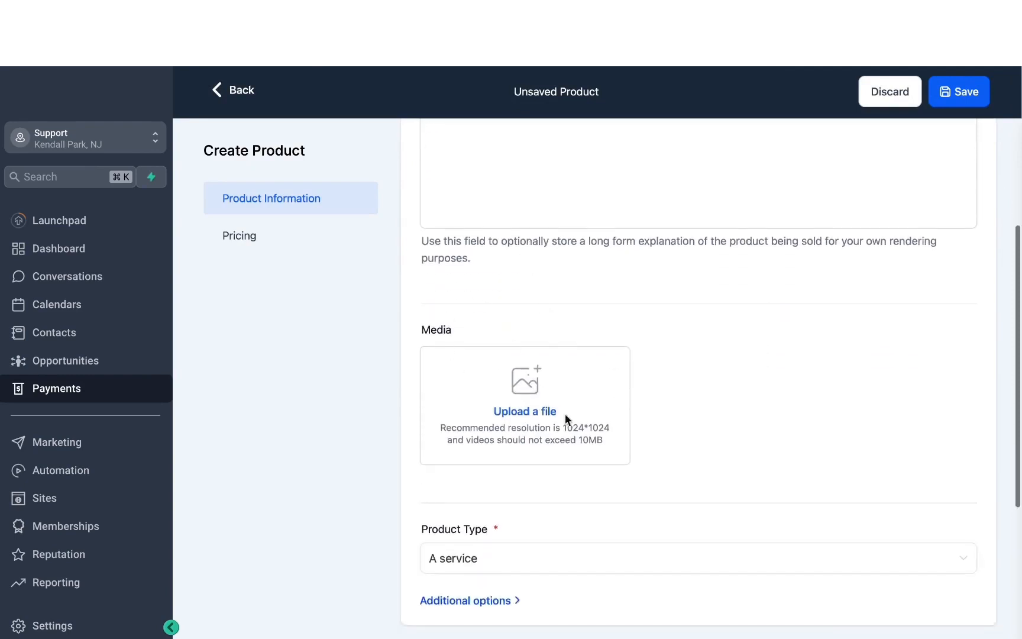
{"action": "scroll", "coordinate": [515, 280], "scroll_direction": "down", "scroll_amount": 2}
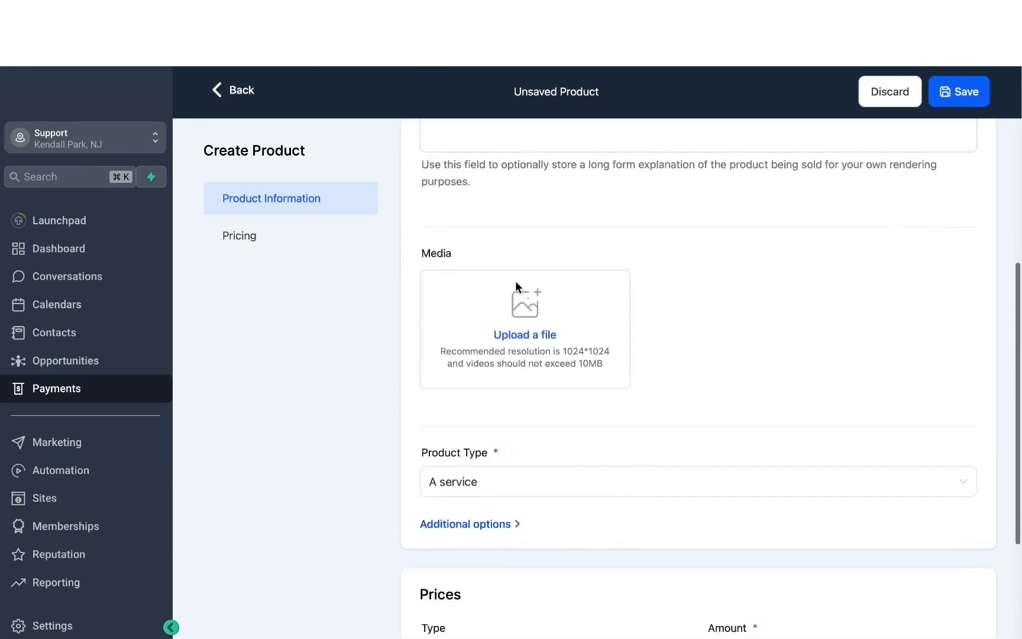
{"action": "scroll", "coordinate": [515, 287], "scroll_direction": "down", "scroll_amount": 4}
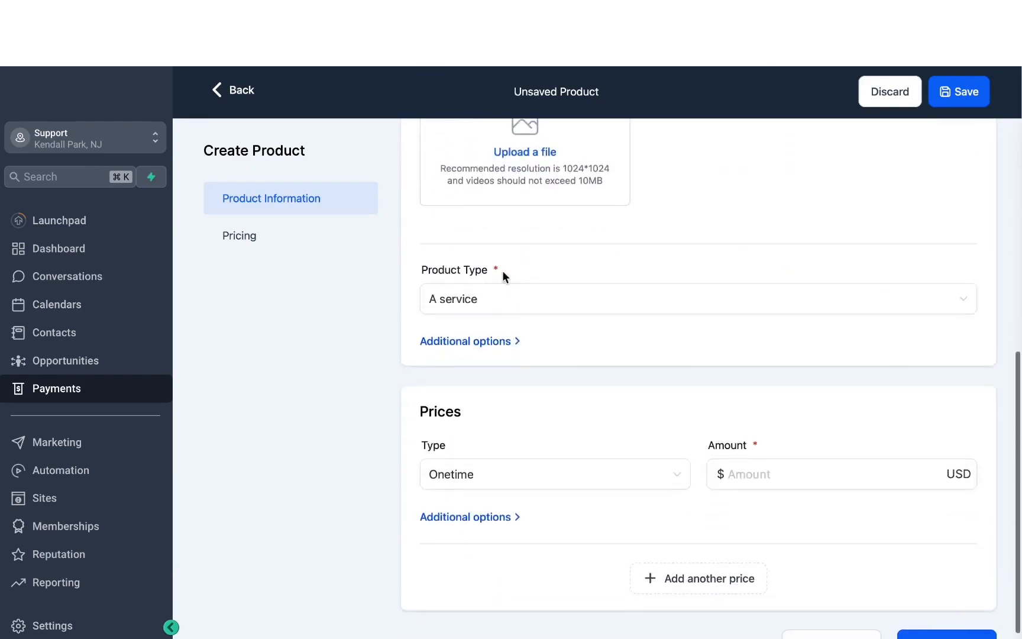
{"action": "left_click", "coordinate": [487, 297]}
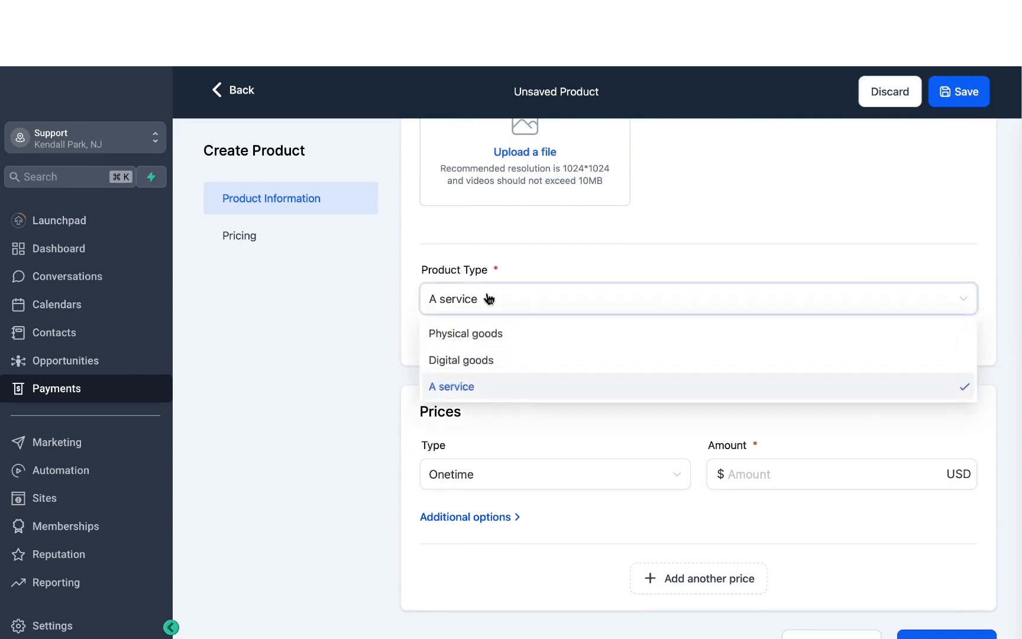
{"action": "left_click", "coordinate": [459, 393]}
- Enter a one-time price of 100 USD for the product
{"action": "scroll", "coordinate": [520, 322], "scroll_direction": "down", "scroll_amount": 1}
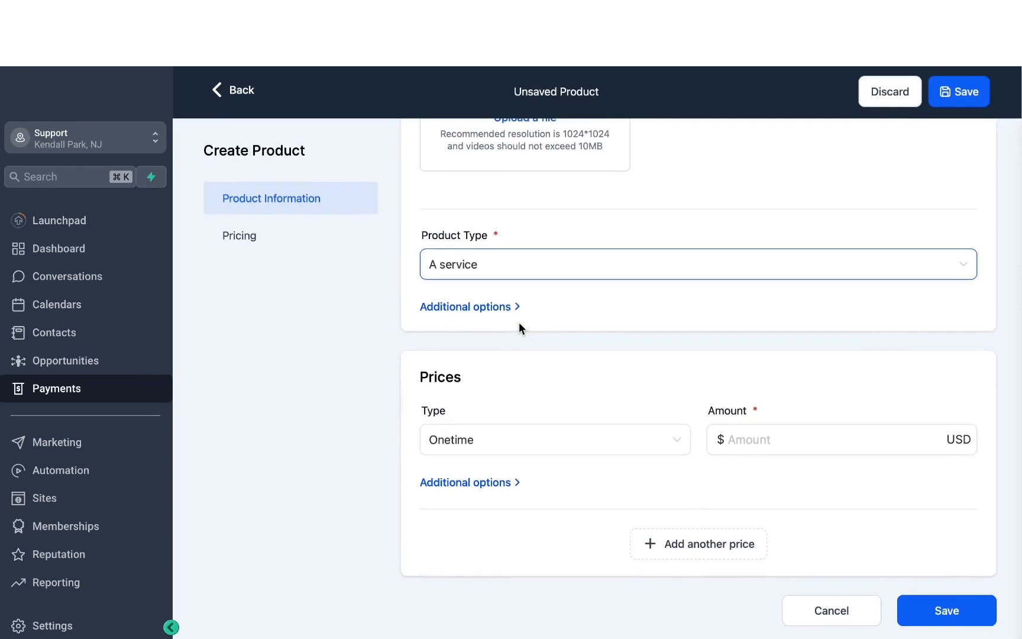
{"action": "left_click", "coordinate": [482, 439]}
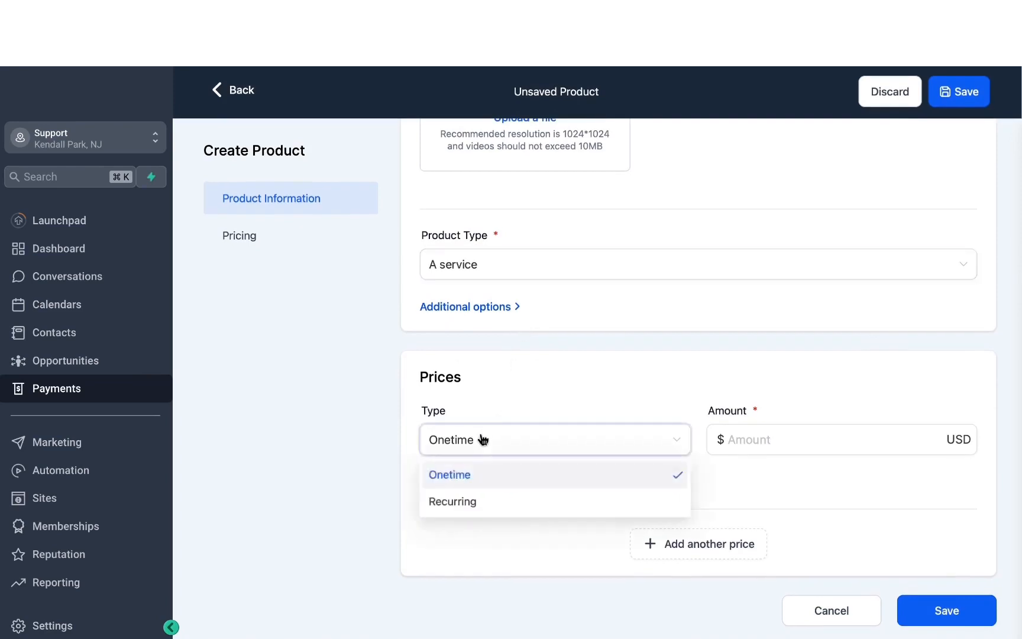
{"action": "left_click", "coordinate": [742, 438]}
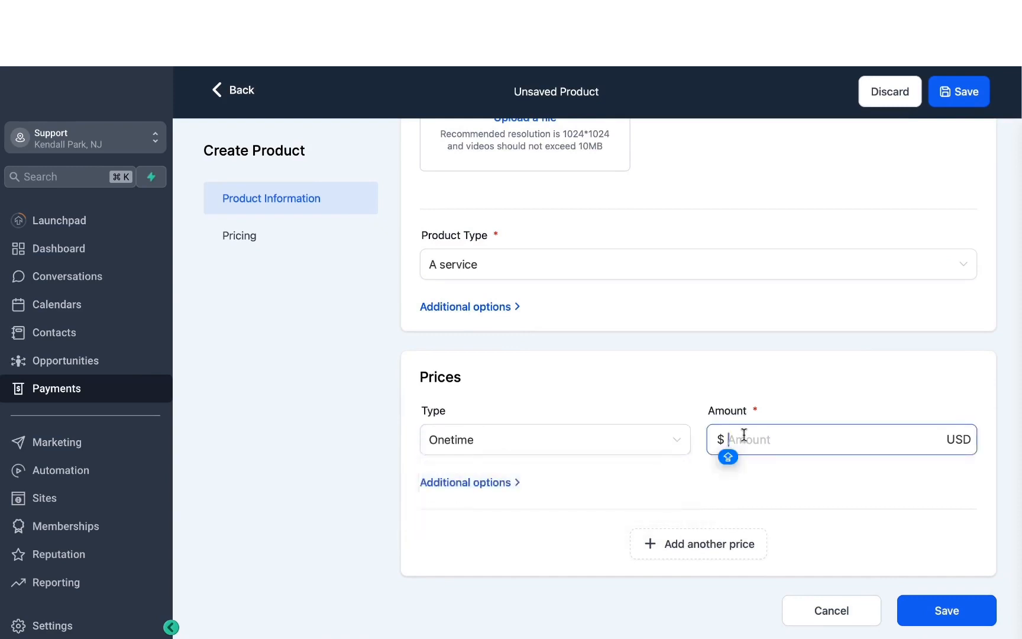
{"action": "type", "text": "100"}
- Change the product's price type to Recurring and set its amount to 1000 USD
{"action": "left_click", "coordinate": [575, 443]}
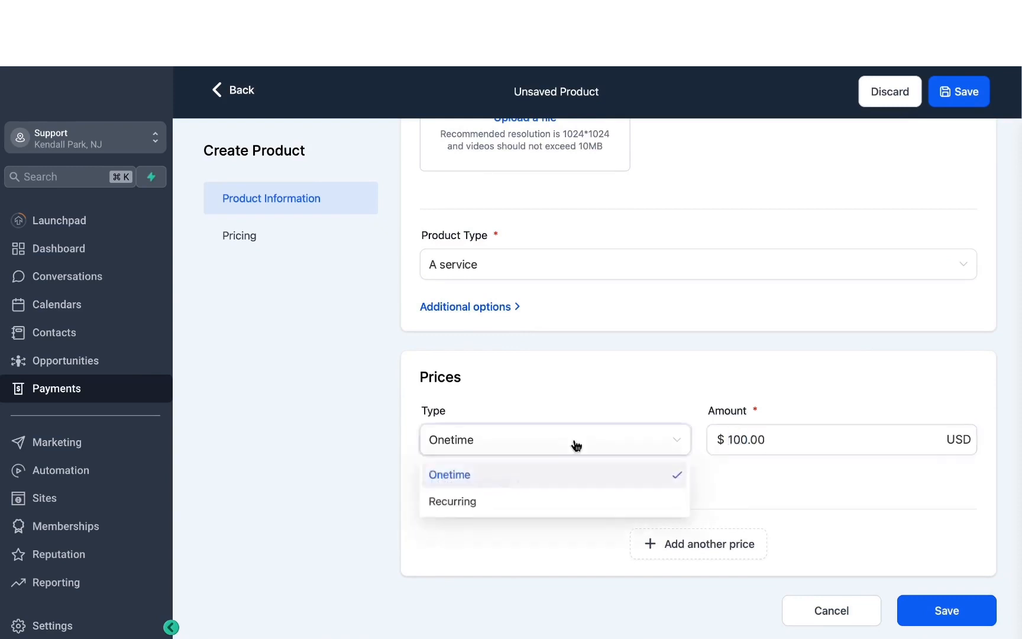
{"action": "left_click", "coordinate": [545, 503]}
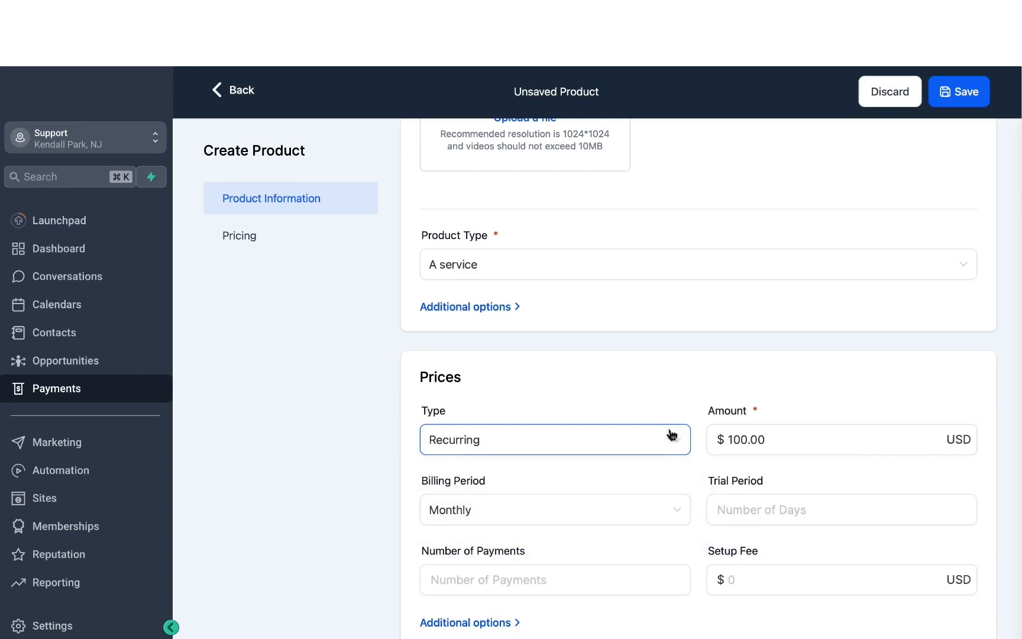
{"action": "left_click", "coordinate": [769, 429]}
{"action": "double_click", "coordinate": [769, 429]}
{"action": "type", "text": "1000"}
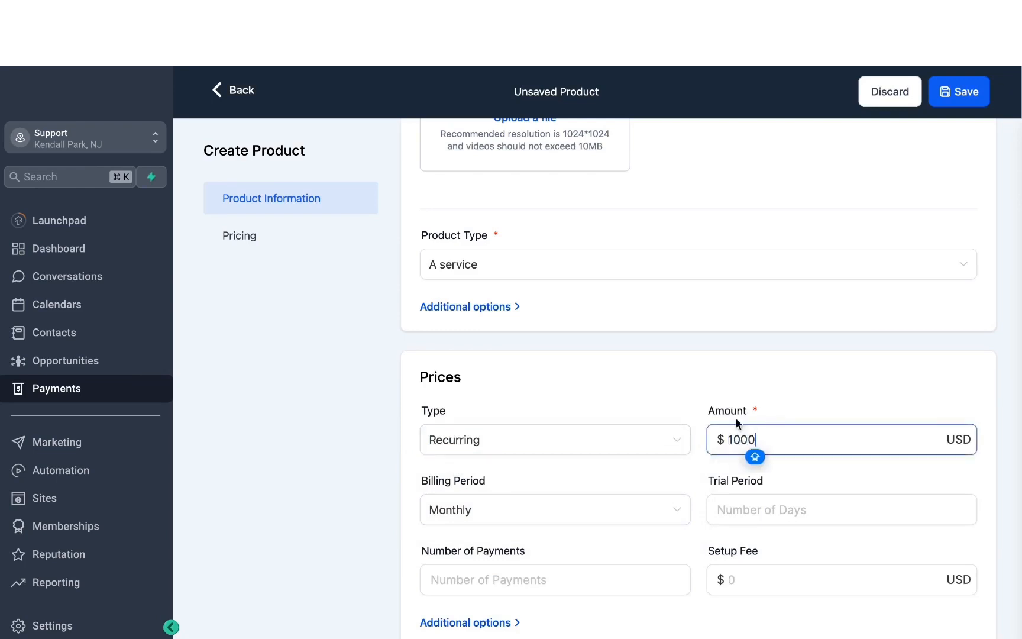
{"action": "left_click", "coordinate": [616, 342]}
- Give the monthly recurring price a trial period of 10 days and set the number of payments to 6
{"action": "scroll", "coordinate": [574, 396], "scroll_direction": "down", "scroll_amount": 2}
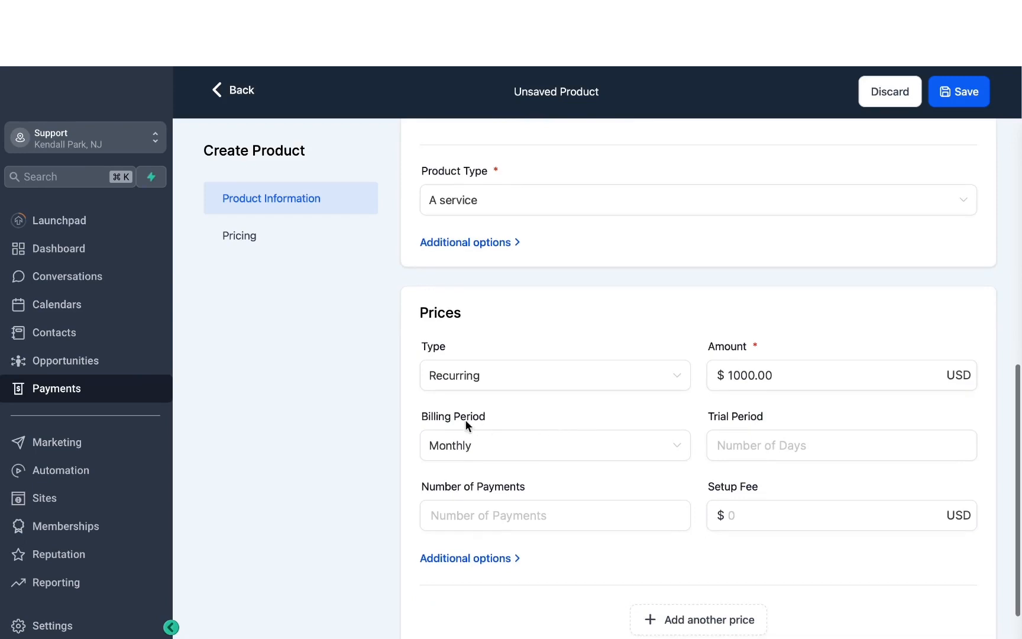
{"action": "left_click", "coordinate": [732, 445]}
{"action": "type", "text": "10"}
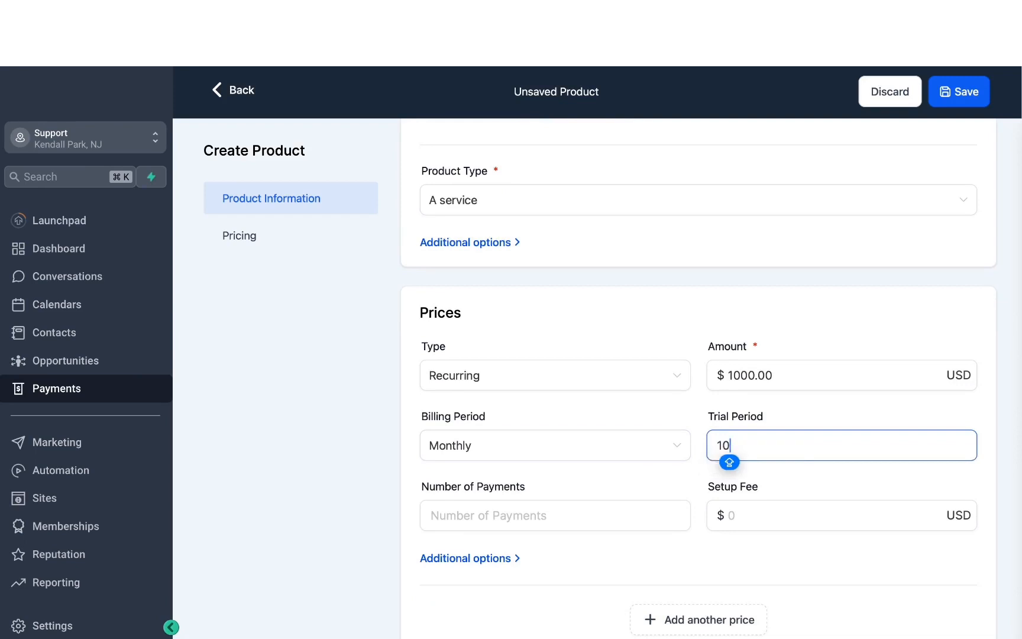
{"action": "left_click", "coordinate": [586, 507]}
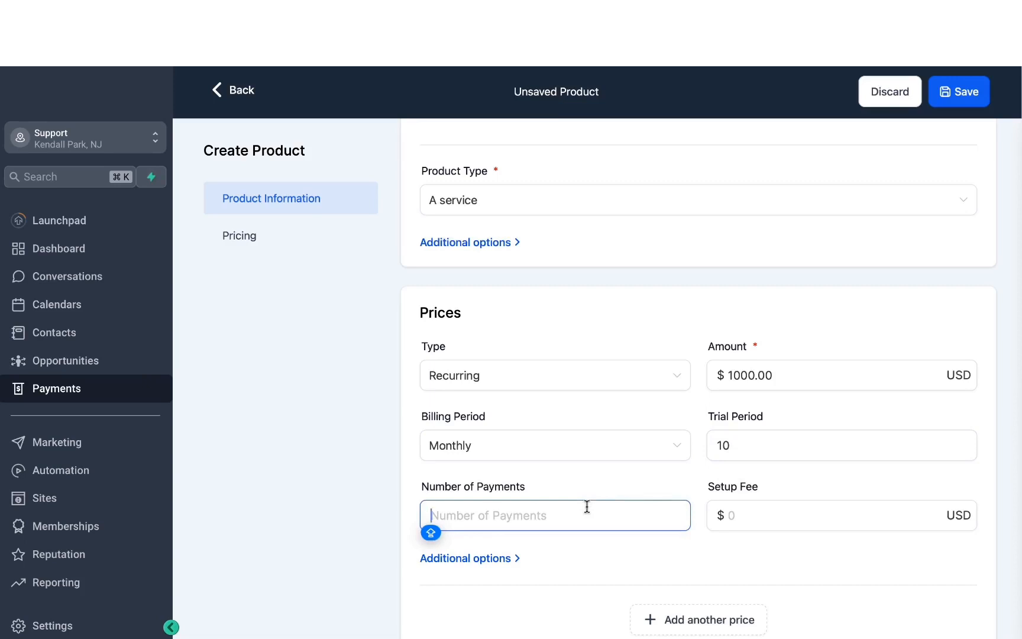
{"action": "type", "text": "6"}
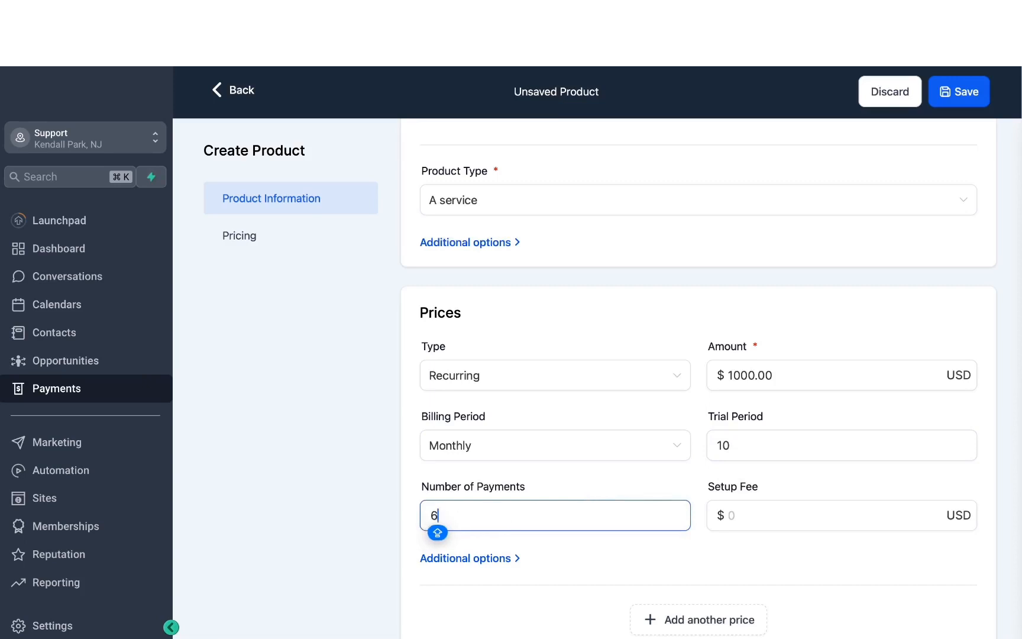
- Set the recurring price's setup fee to 200 USD, save the MARKETING SERVICES product, and return to the product list
{"action": "left_click", "coordinate": [545, 485]}
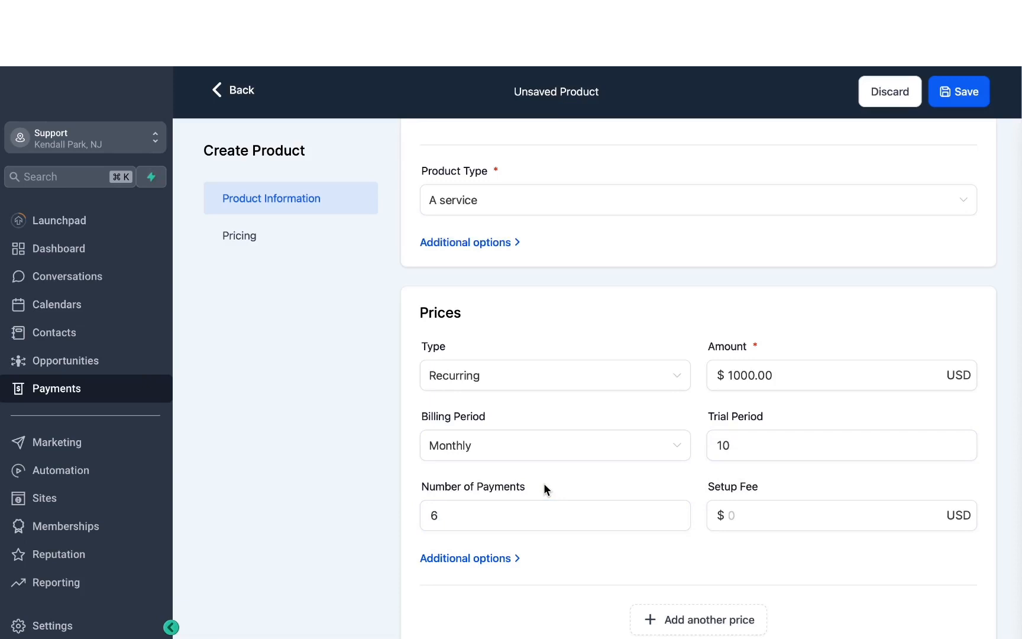
{"action": "left_click", "coordinate": [739, 516]}
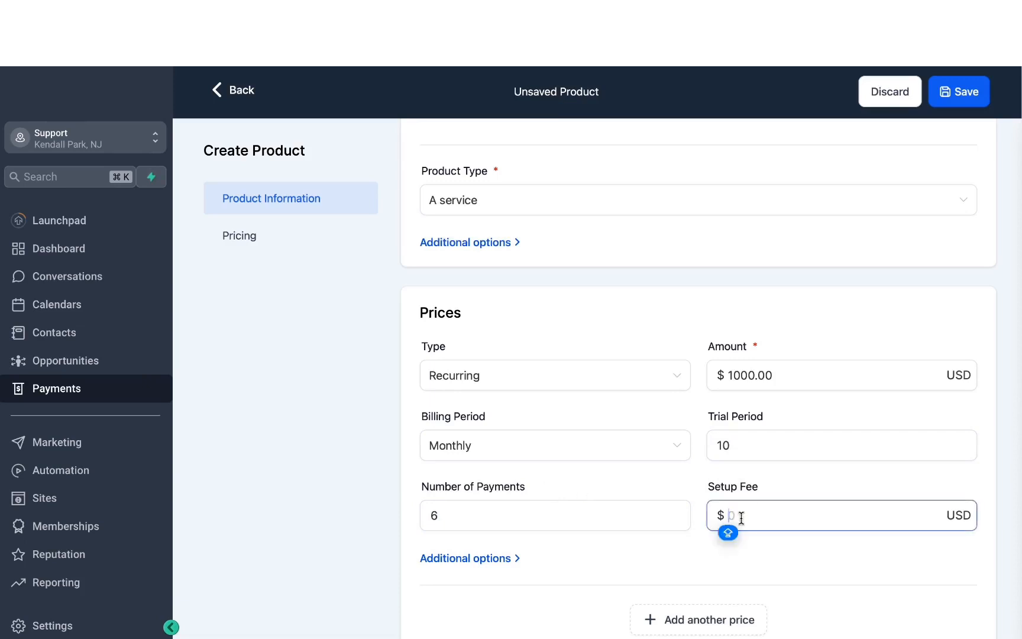
{"action": "type", "text": "200"}
{"action": "scroll", "coordinate": [929, 187], "scroll_direction": "up", "scroll_amount": 15}
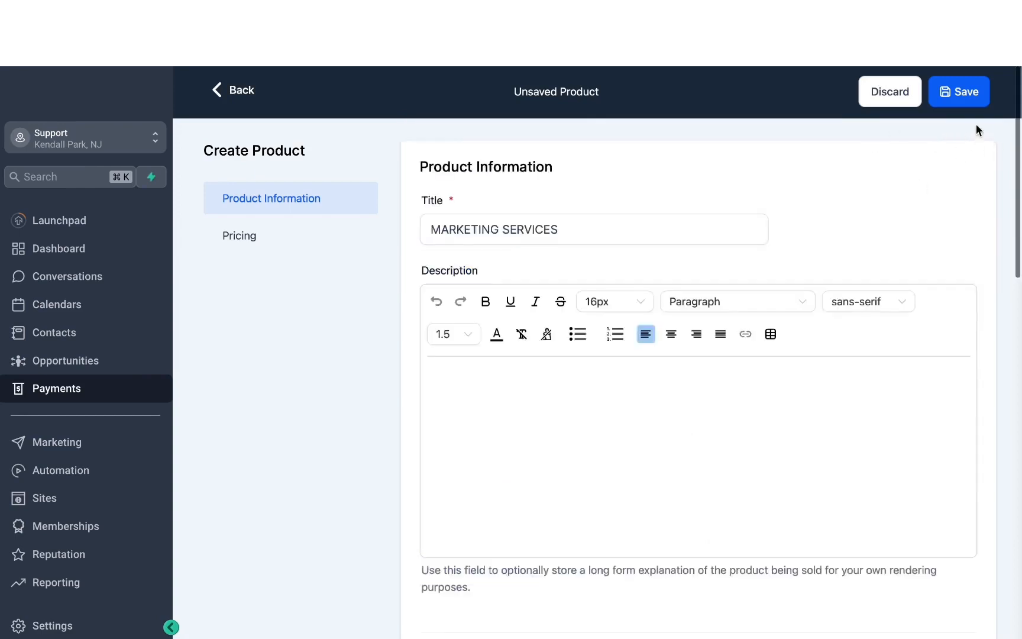
{"action": "left_click", "coordinate": [971, 105]}
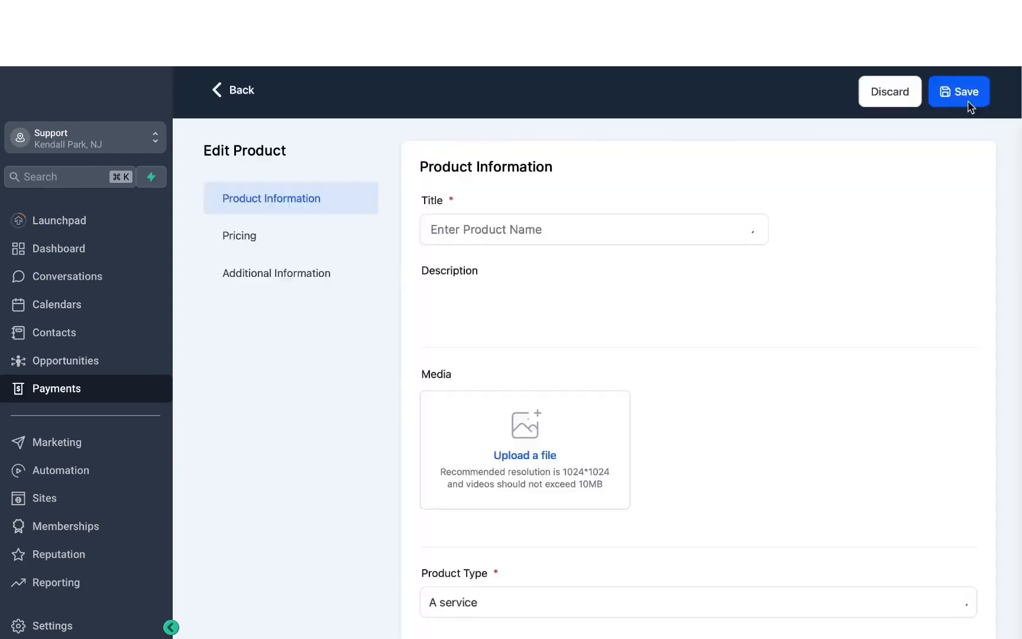
{"action": "left_click", "coordinate": [252, 95]}
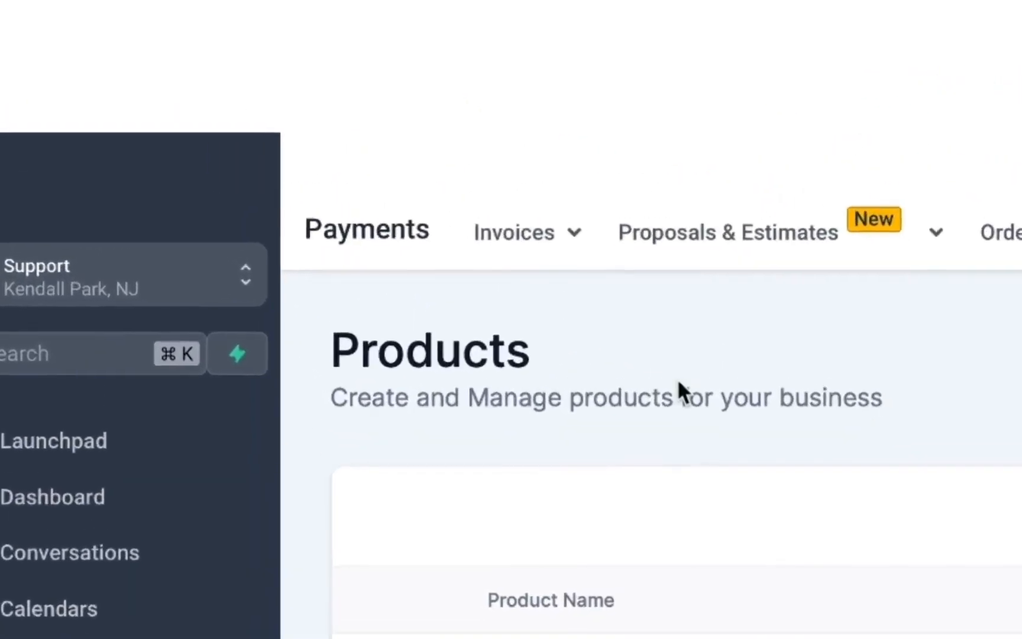
- Open the list of all invoices and view the options for creating a new one
{"action": "left_click", "coordinate": [292, 121]}
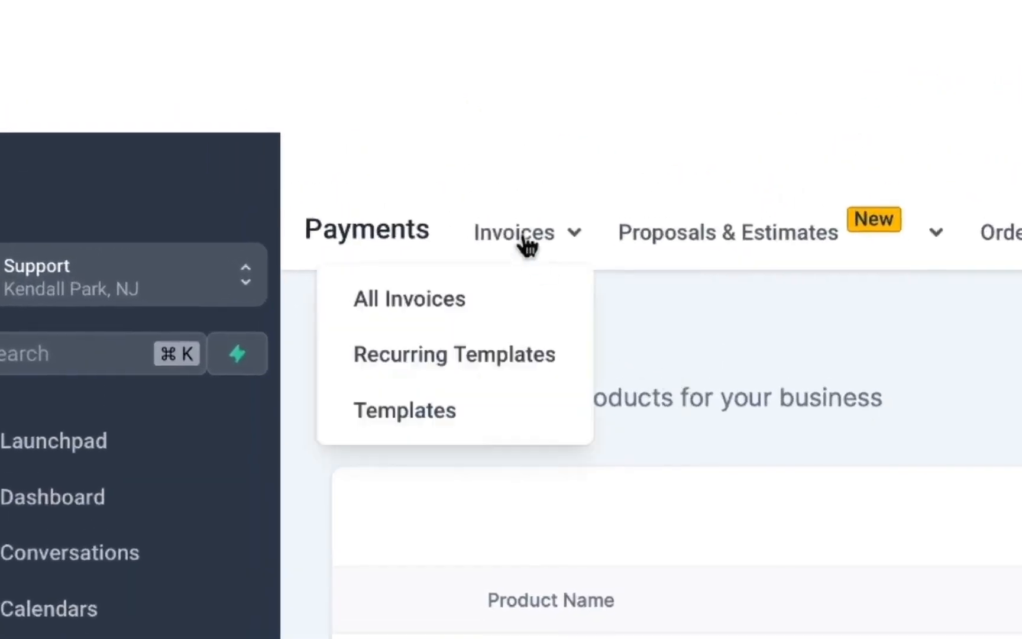
{"action": "left_click", "coordinate": [446, 300]}
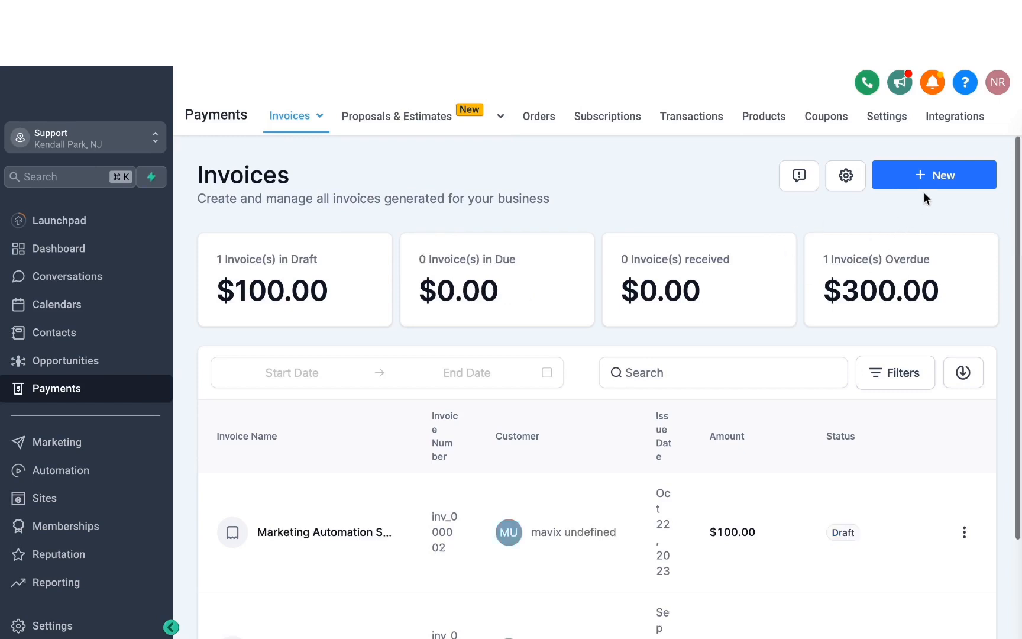
{"action": "left_click", "coordinate": [918, 177]}
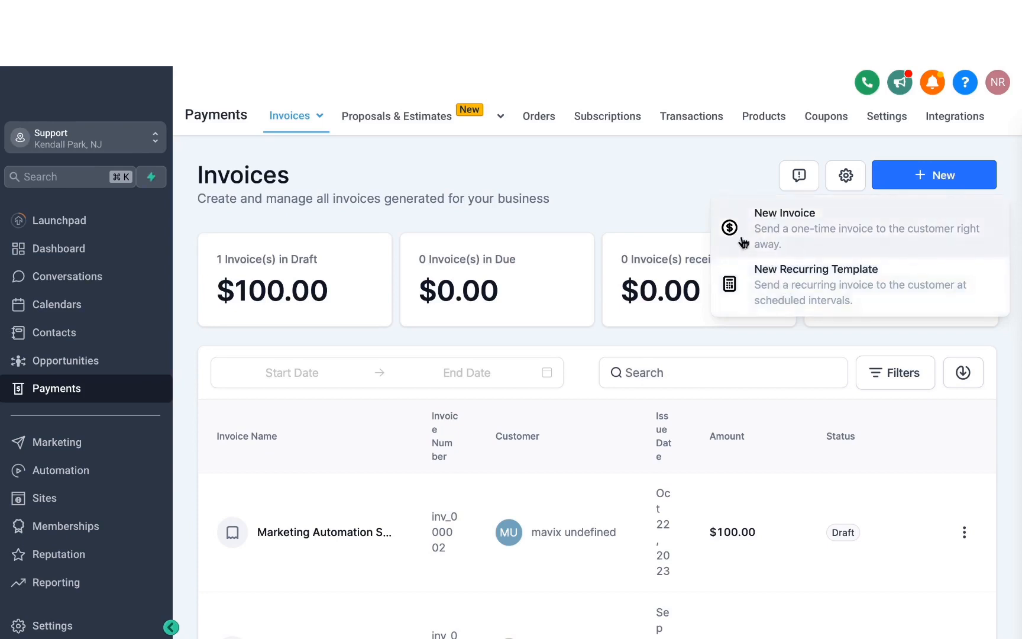
- Review the MARKETING SERVICES invoice template from its header to its notes and terms, and return to the template list
{"action": "mouse_move", "coordinate": [308, 120]}
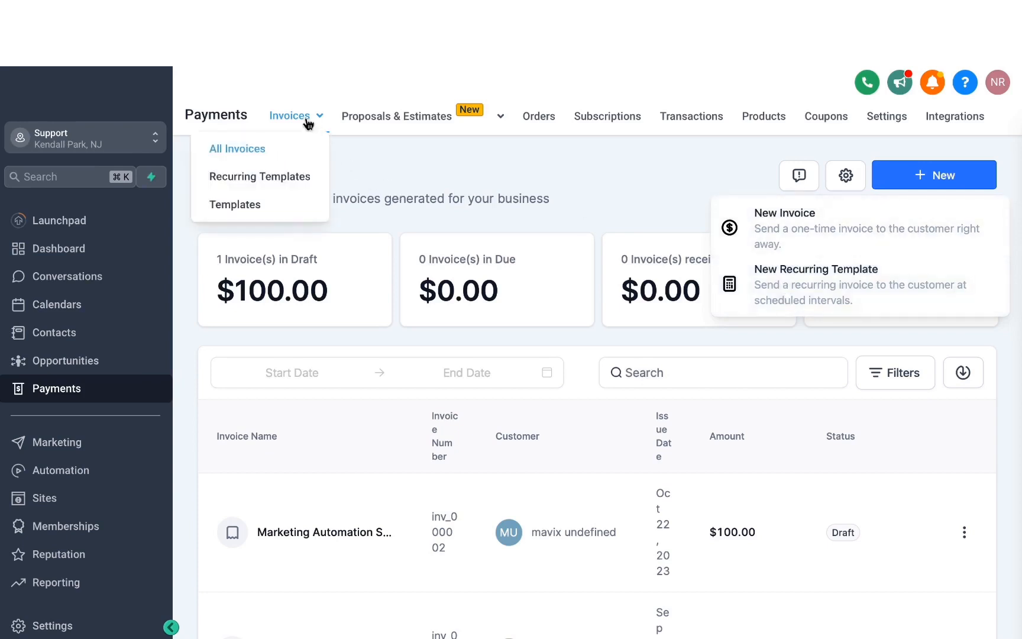
{"action": "left_click", "coordinate": [247, 210]}
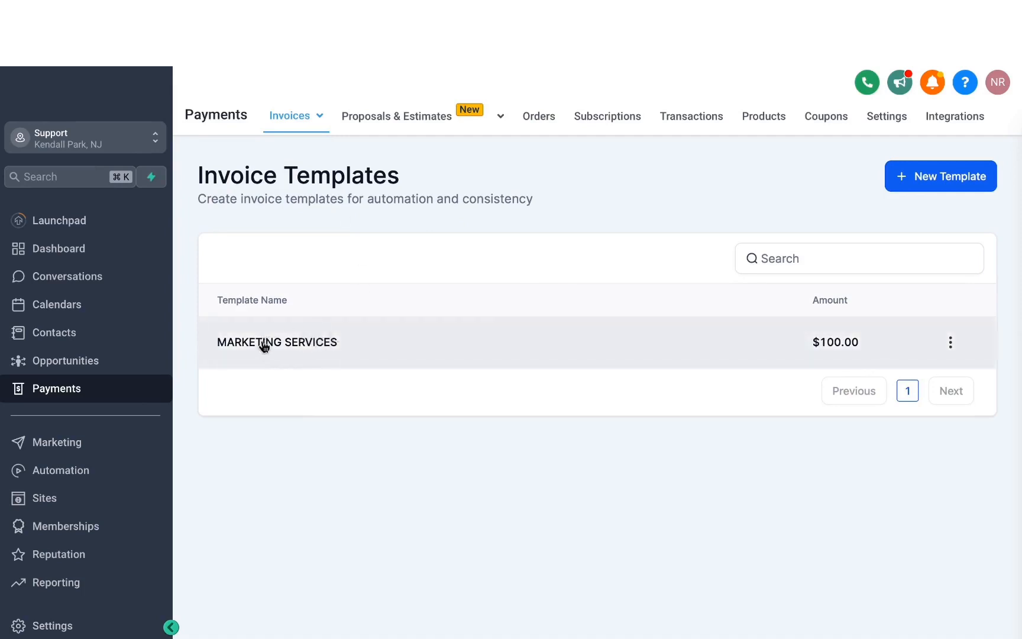
{"action": "left_click", "coordinate": [295, 347]}
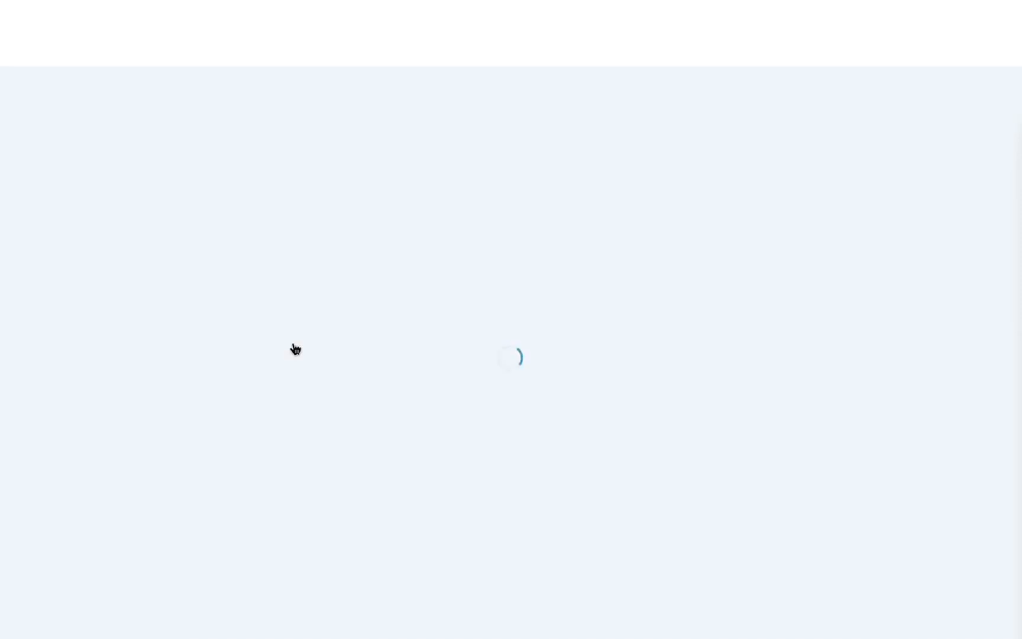
{"action": "scroll", "coordinate": [383, 359], "scroll_direction": "down", "scroll_amount": 3}
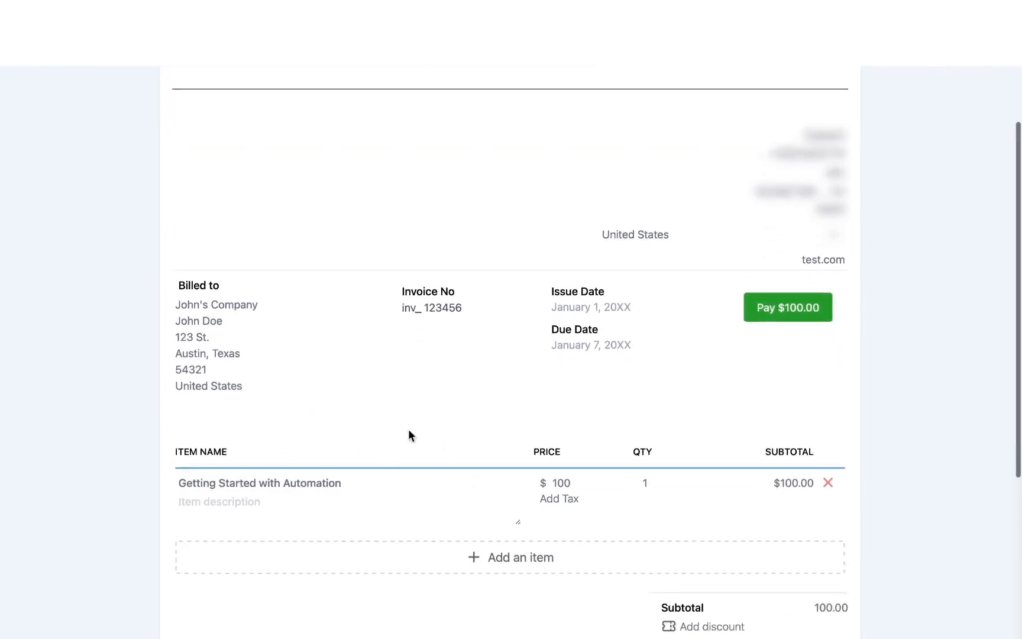
{"action": "scroll", "coordinate": [409, 436], "scroll_direction": "down", "scroll_amount": 3}
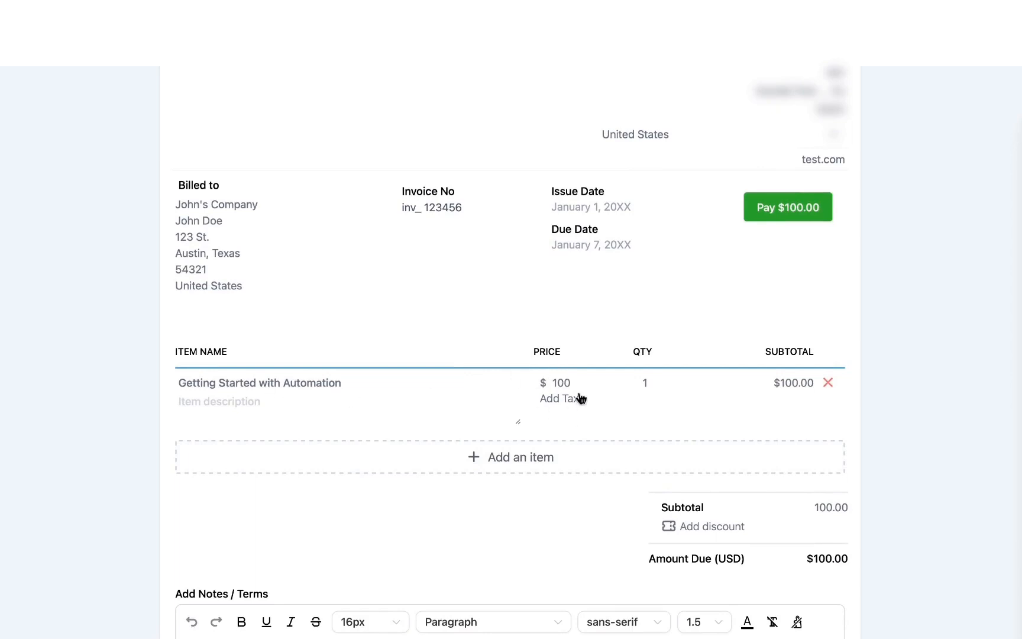
{"action": "scroll", "coordinate": [580, 398], "scroll_direction": "down", "scroll_amount": 5}
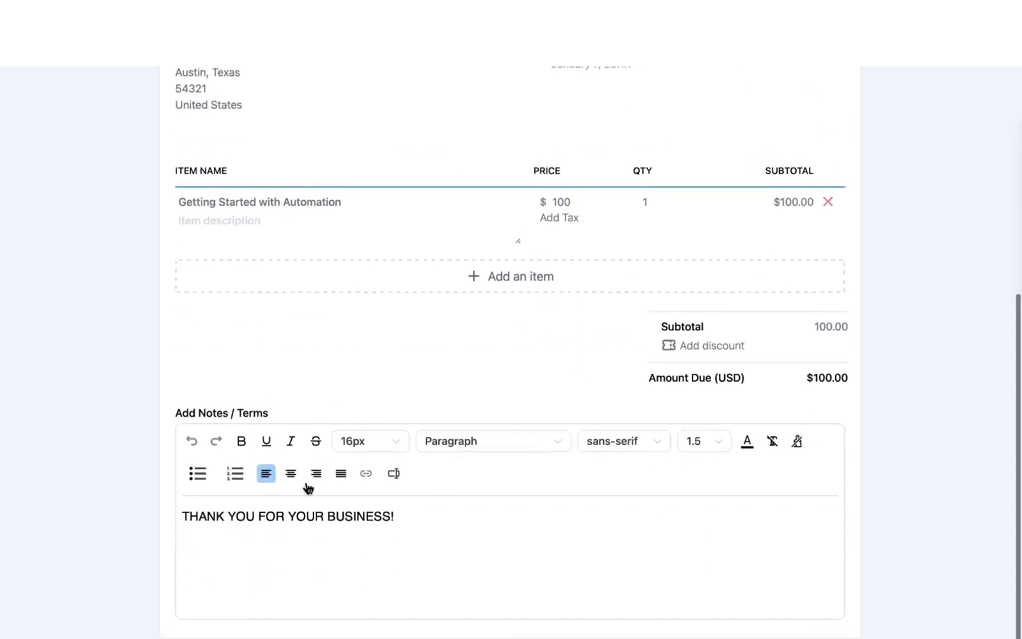
{"action": "scroll", "coordinate": [454, 285], "scroll_direction": "up", "scroll_amount": 10}
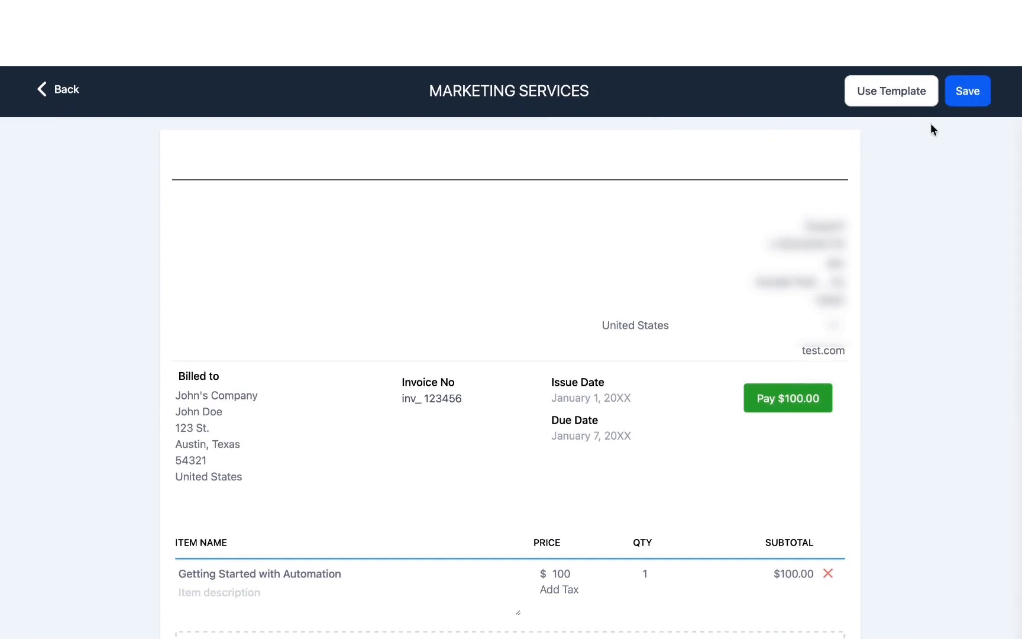
{"action": "left_click", "coordinate": [61, 92]}
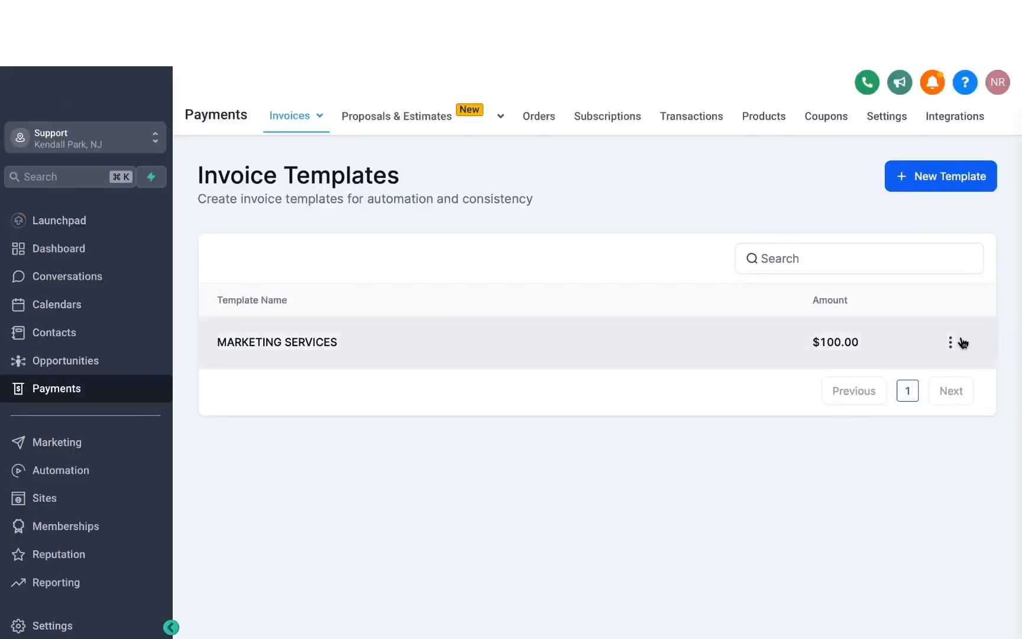
- Create a one-time invoice from the MARKETING SERVICES template and bill it to the client Mavix
{"action": "left_click", "coordinate": [951, 343]}
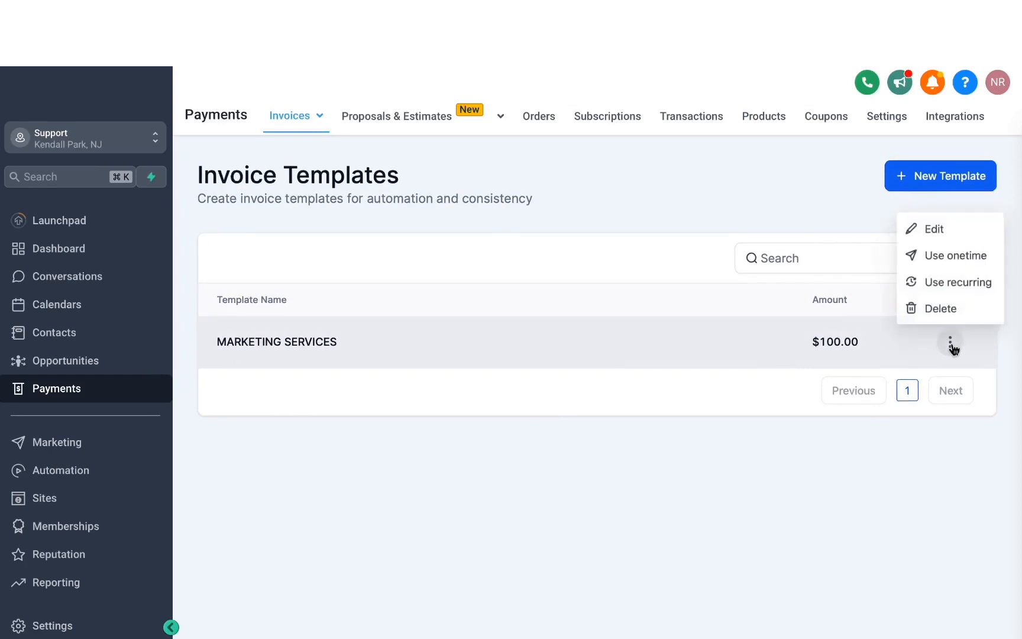
{"action": "left_click", "coordinate": [936, 259]}
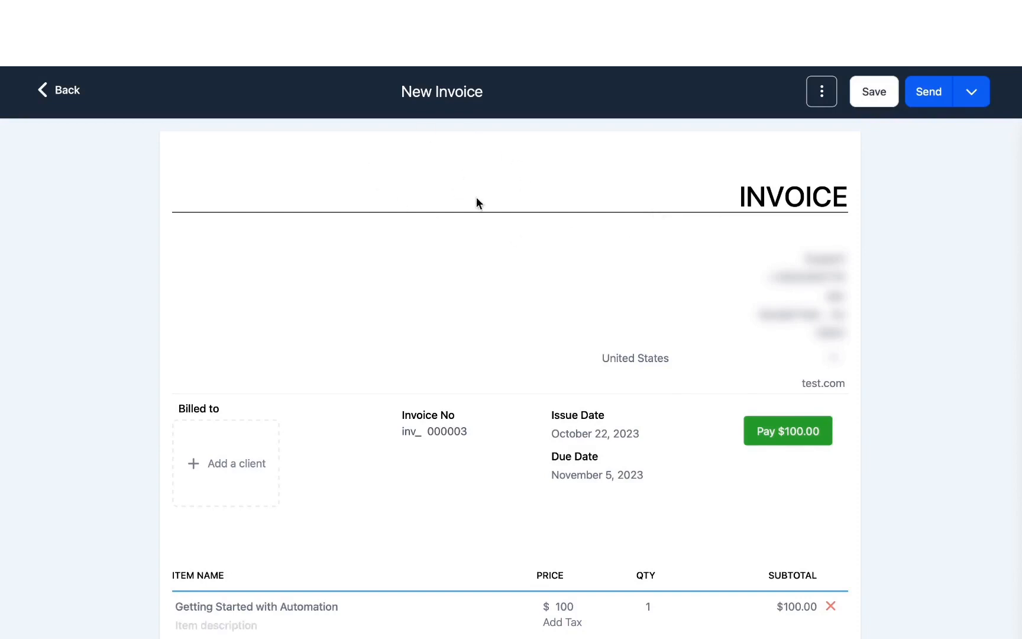
{"action": "scroll", "coordinate": [429, 258], "scroll_direction": "down", "scroll_amount": 3}
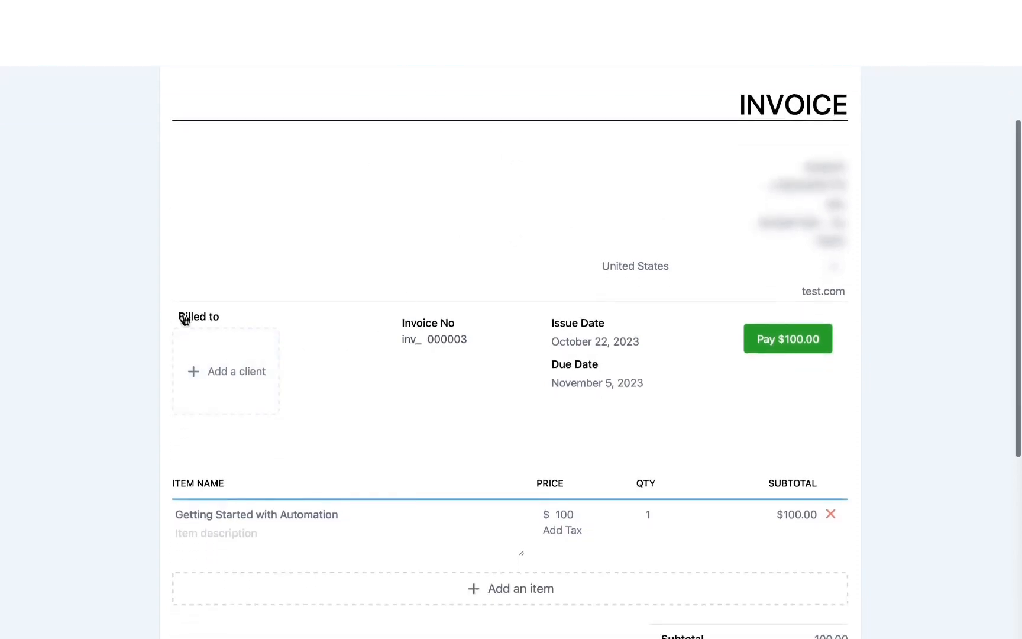
{"action": "left_click", "coordinate": [225, 385]}
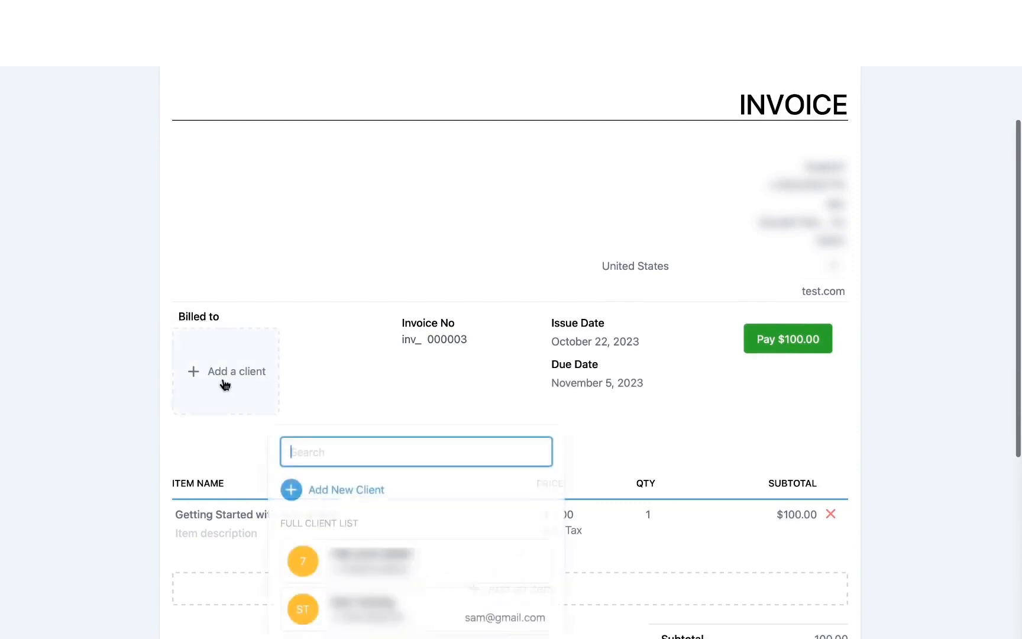
{"action": "type", "text": "MAVIX"}
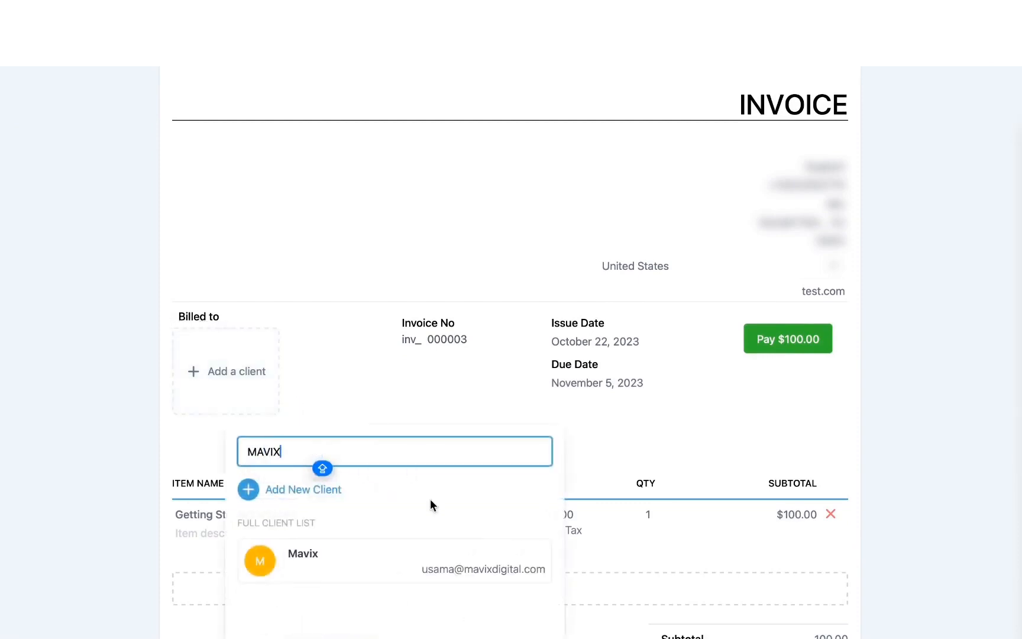
{"action": "left_click", "coordinate": [371, 539]}
- Check the product and price choices for adding an invoice item, and close them without adding anything
{"action": "scroll", "coordinate": [269, 278], "scroll_direction": "down", "scroll_amount": 4}
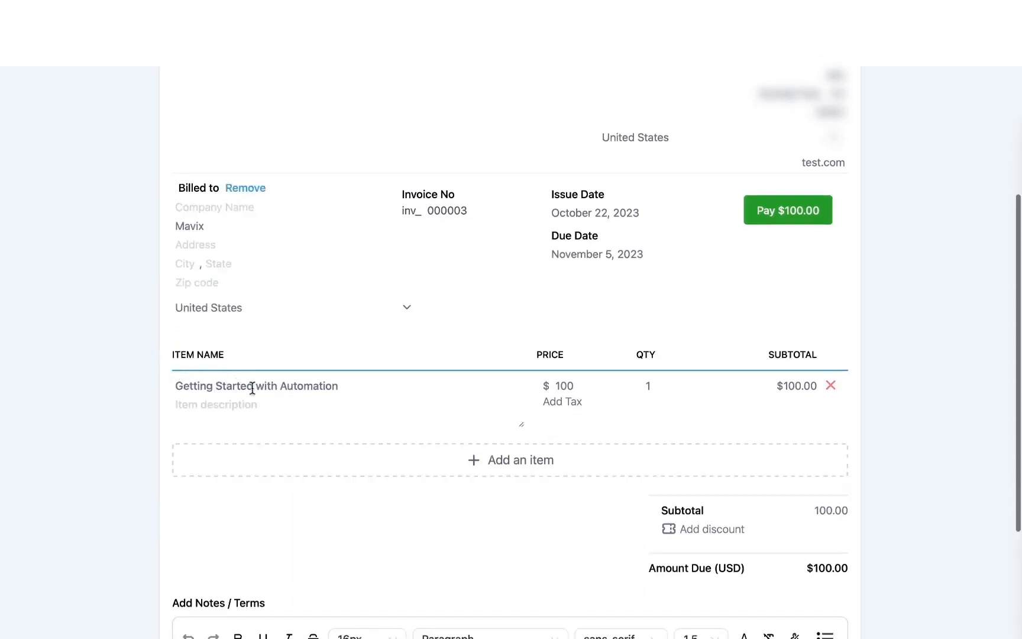
{"action": "left_click", "coordinate": [384, 466]}
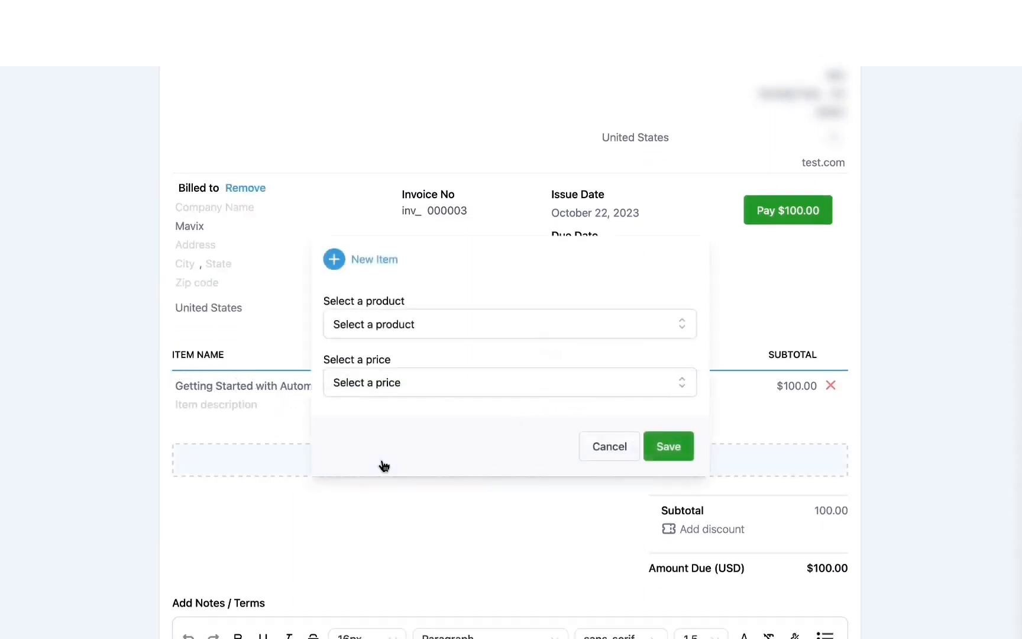
{"action": "left_click", "coordinate": [894, 403]}
- Rename the new invoice as MAVIX-INVOICE
{"action": "scroll", "coordinate": [637, 274], "scroll_direction": "up", "scroll_amount": 5}
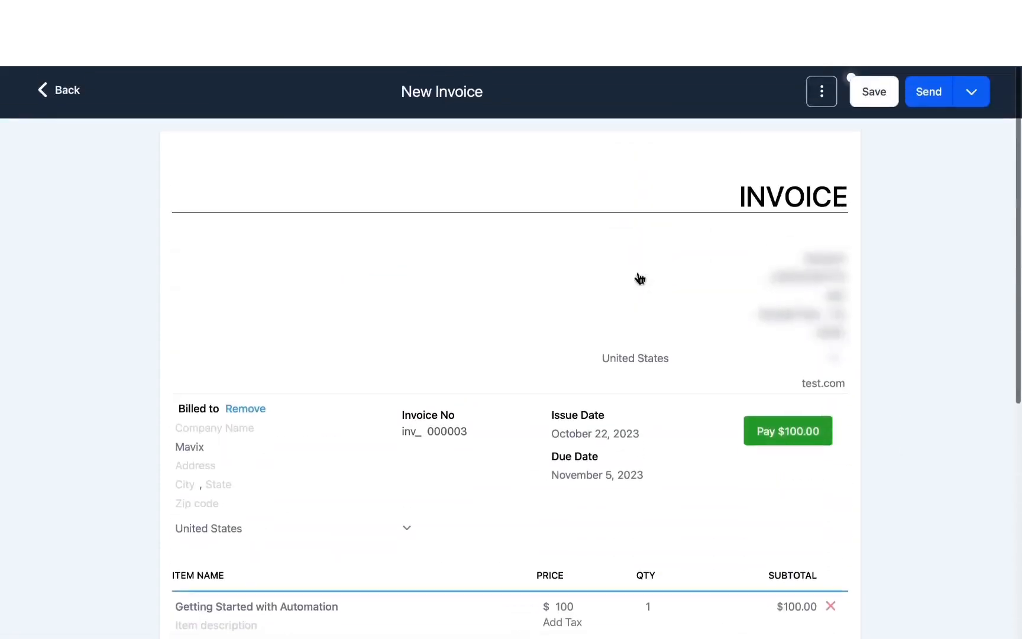
{"action": "left_click", "coordinate": [439, 87]}
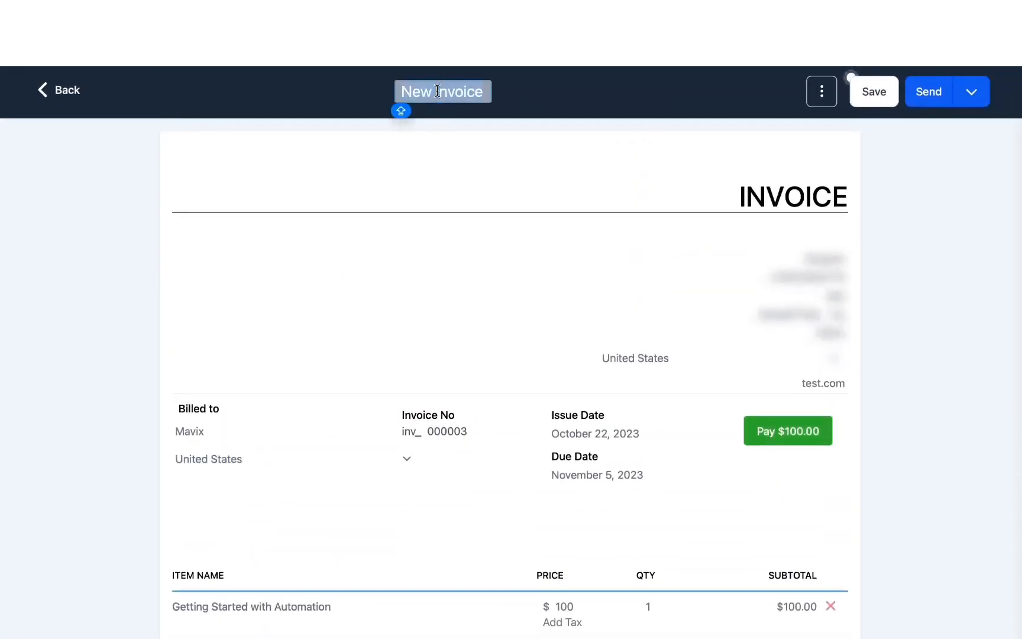
{"action": "type", "text": "MAVIX-INVOICE"}
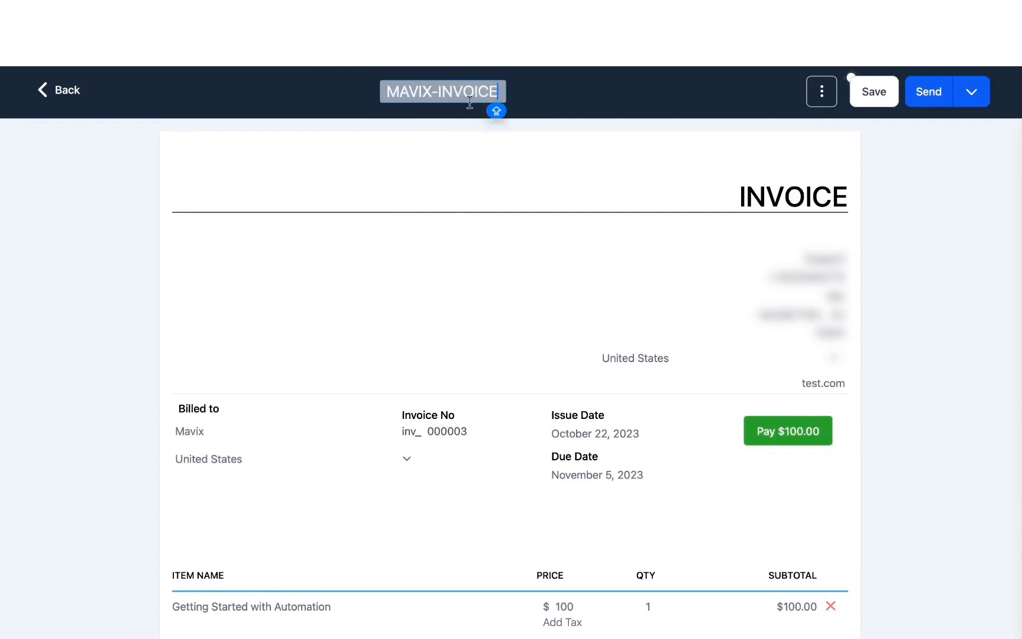
{"action": "key", "text": "Return"}
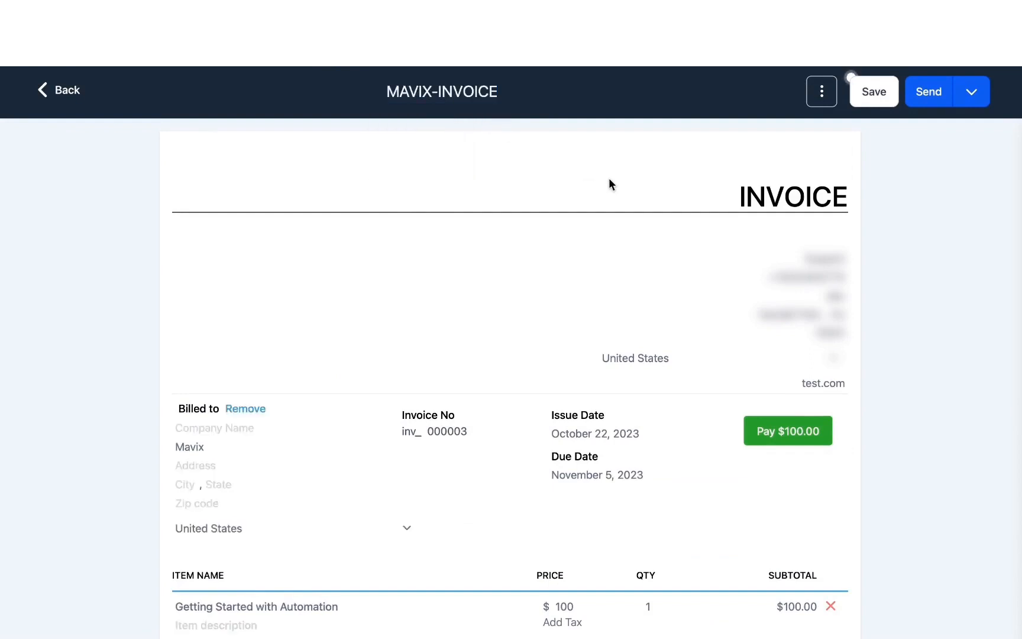
- Send the invoice by Email & Text with the payment mode on Live, and check its entry in the invoice list
{"action": "left_click", "coordinate": [936, 101]}
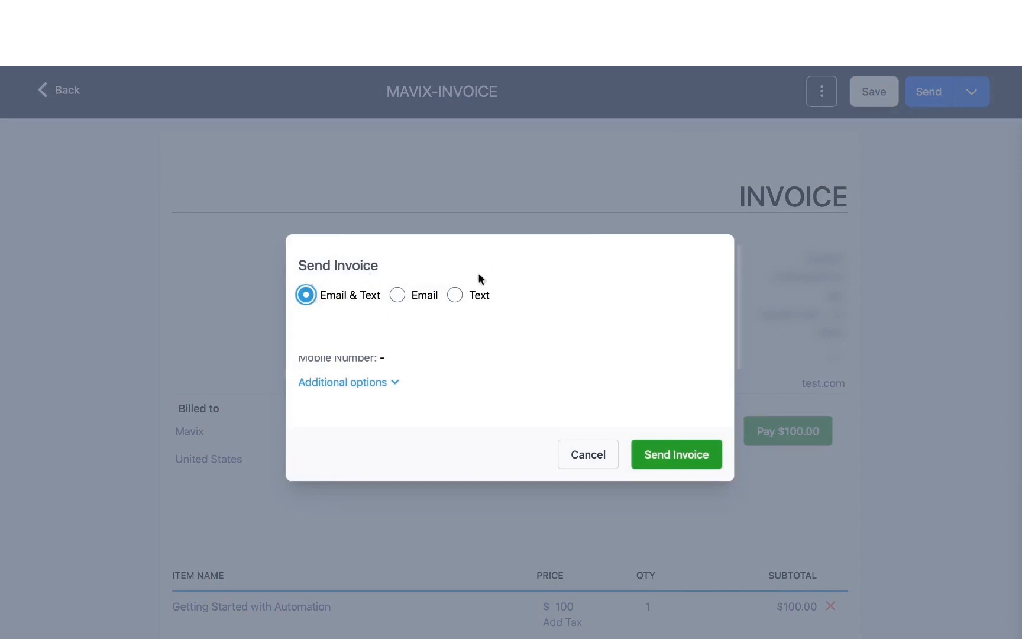
{"action": "left_click", "coordinate": [395, 382]}
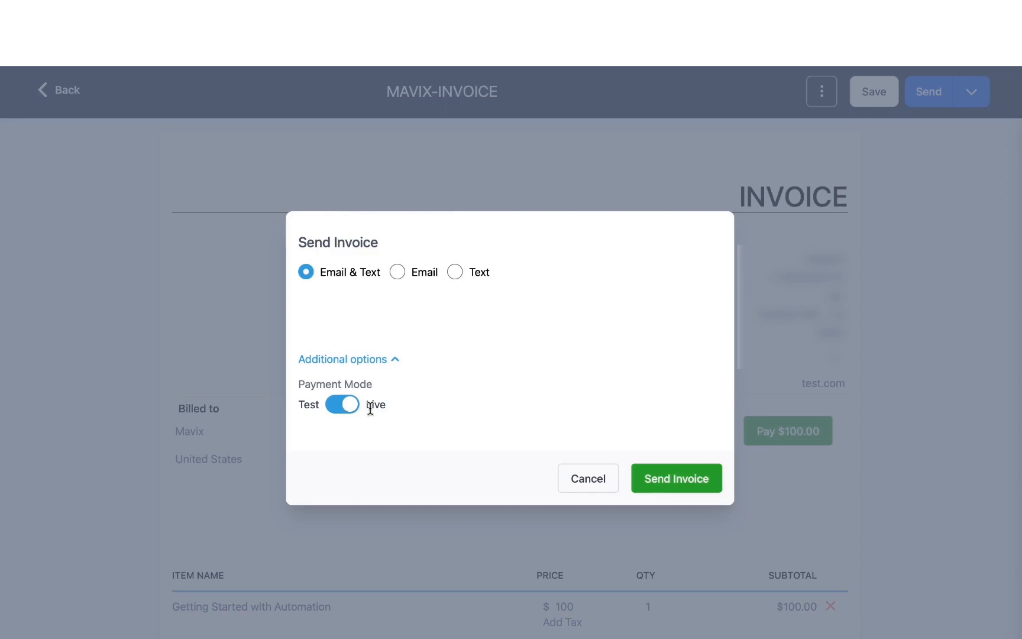
{"action": "left_click", "coordinate": [339, 411]}
{"action": "left_click", "coordinate": [354, 410]}
{"action": "left_click", "coordinate": [678, 486]}
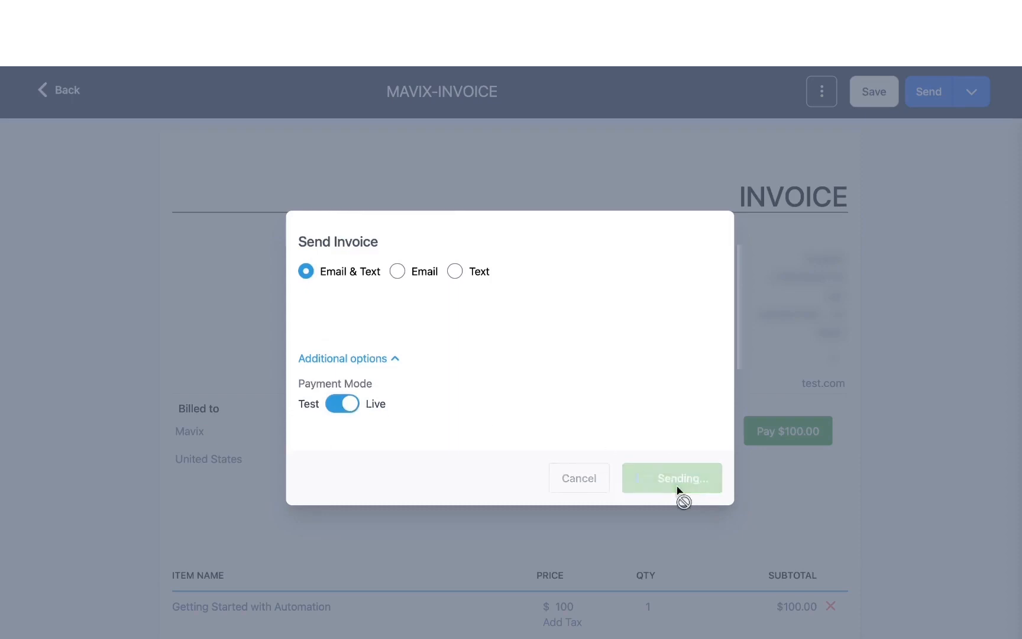
{"action": "scroll", "coordinate": [570, 290], "scroll_direction": "down", "scroll_amount": 3}
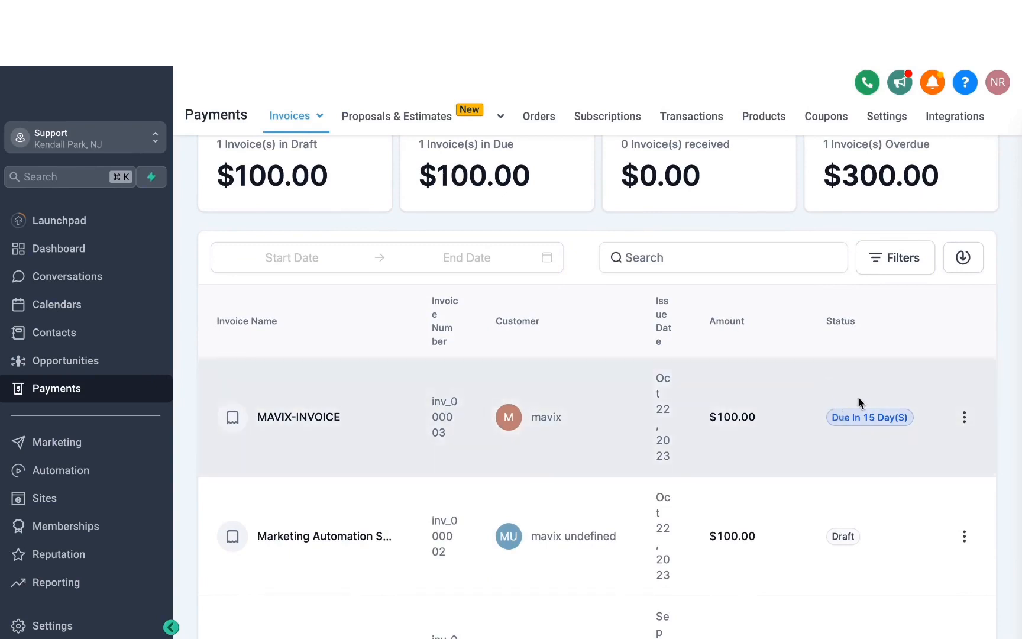
{"action": "scroll", "coordinate": [861, 397], "scroll_direction": "up", "scroll_amount": 2}
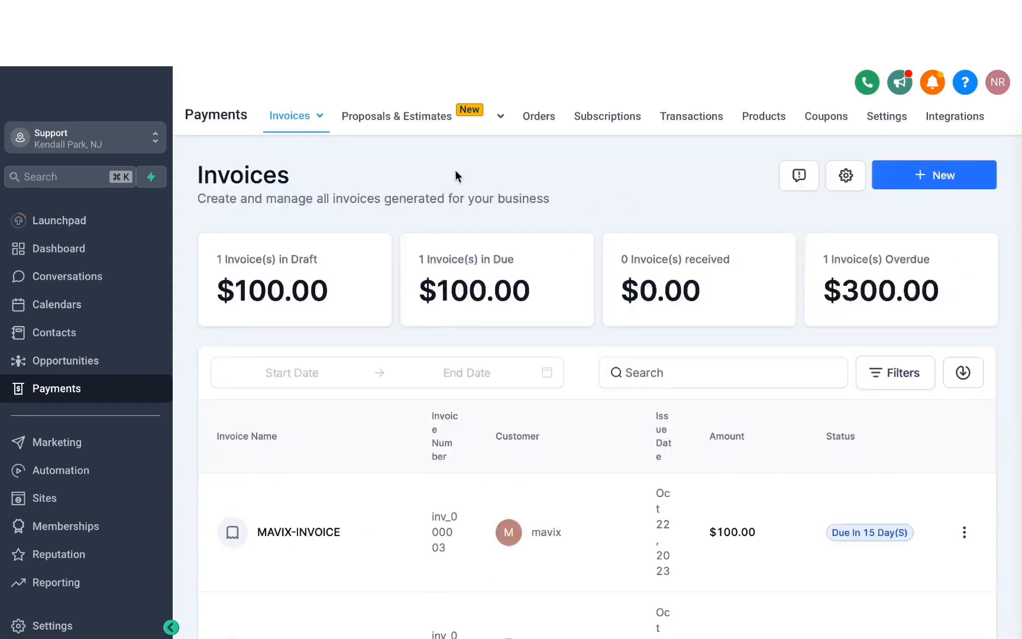
- Start a new blank template among the Proposals & Estimates templates
{"action": "mouse_move", "coordinate": [380, 120]}
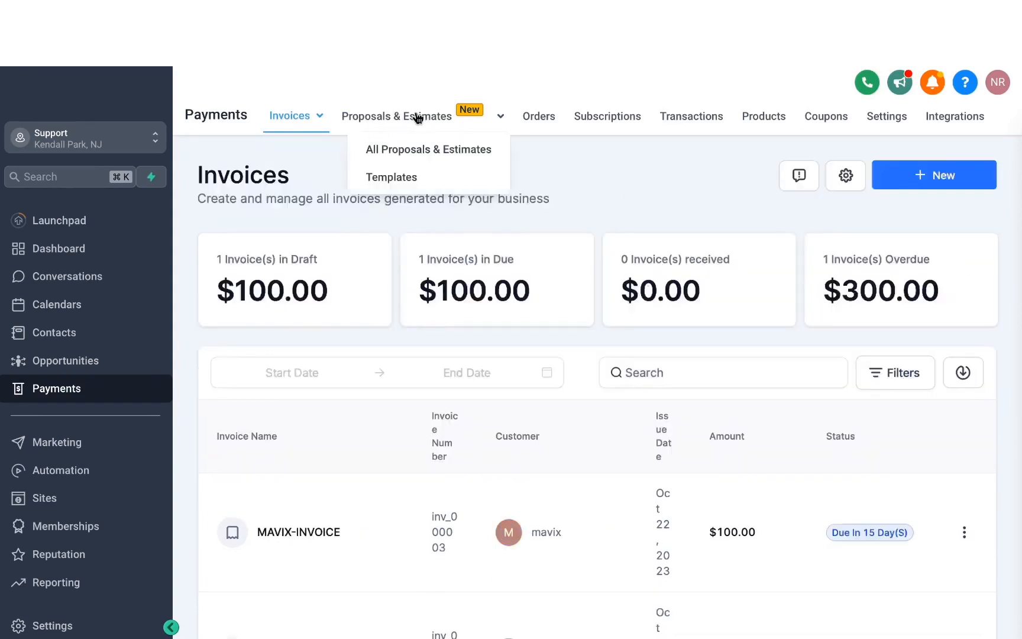
{"action": "left_click", "coordinate": [395, 181]}
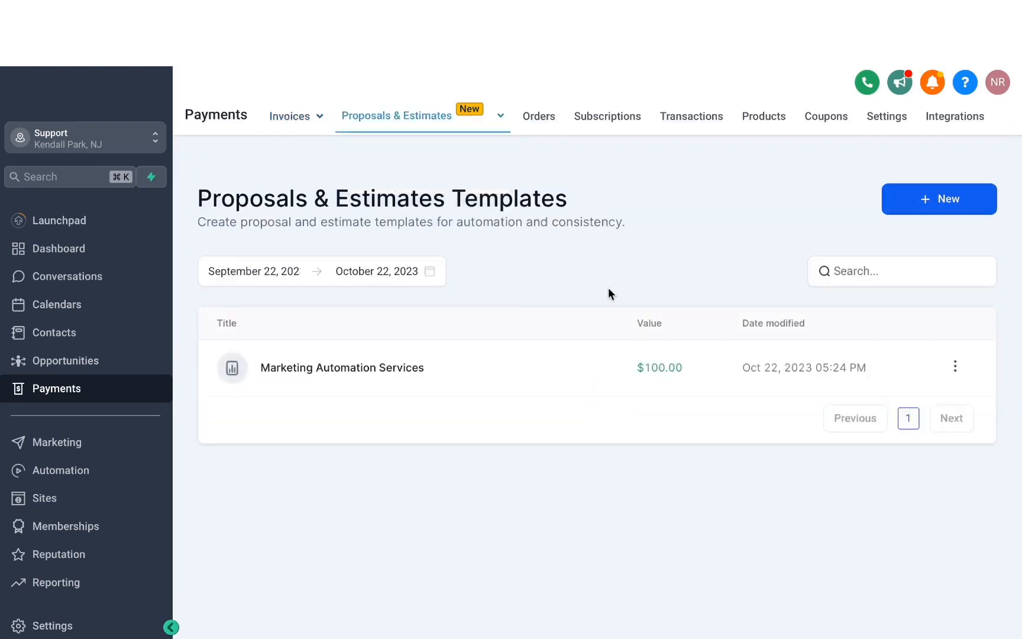
{"action": "left_click", "coordinate": [910, 211]}
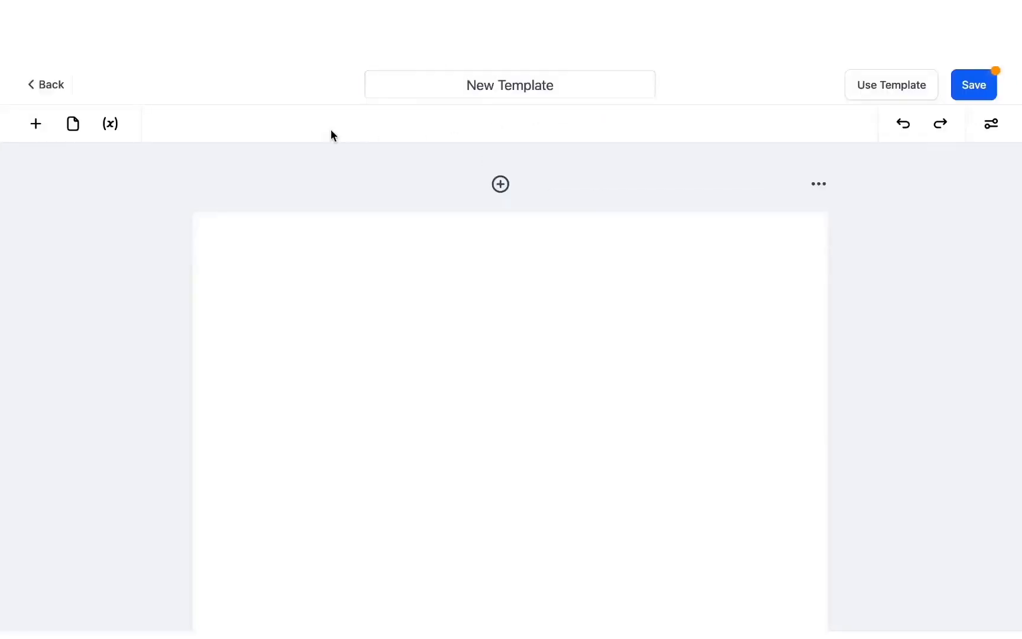
- Add an image element at the top of the template page, using the GQ logo from the media library
{"action": "left_click", "coordinate": [41, 126]}
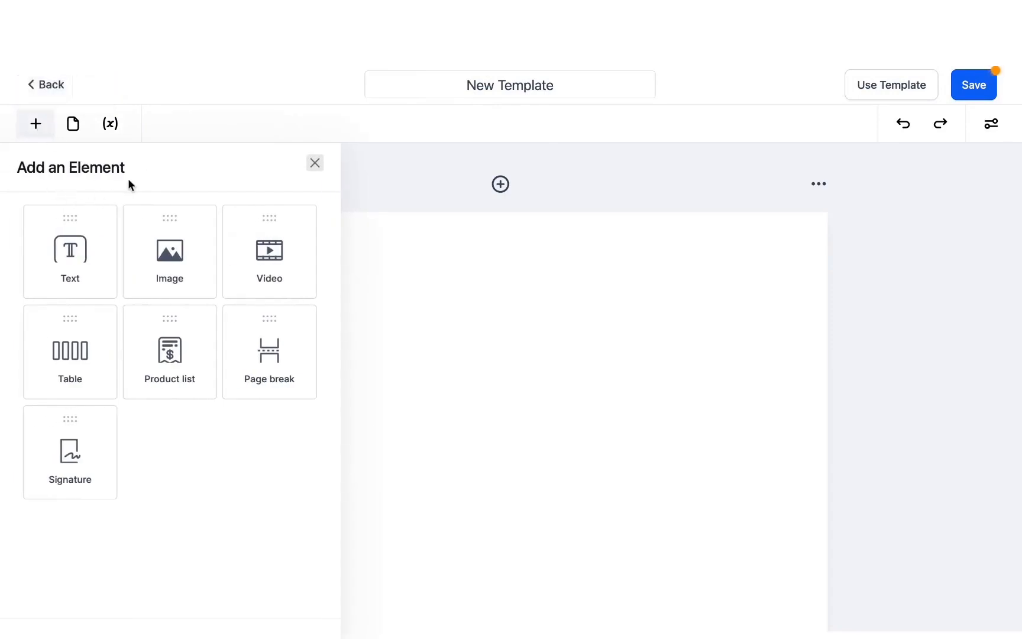
{"action": "left_click_drag", "start_coordinate": [180, 260], "coordinate": [514, 257]}
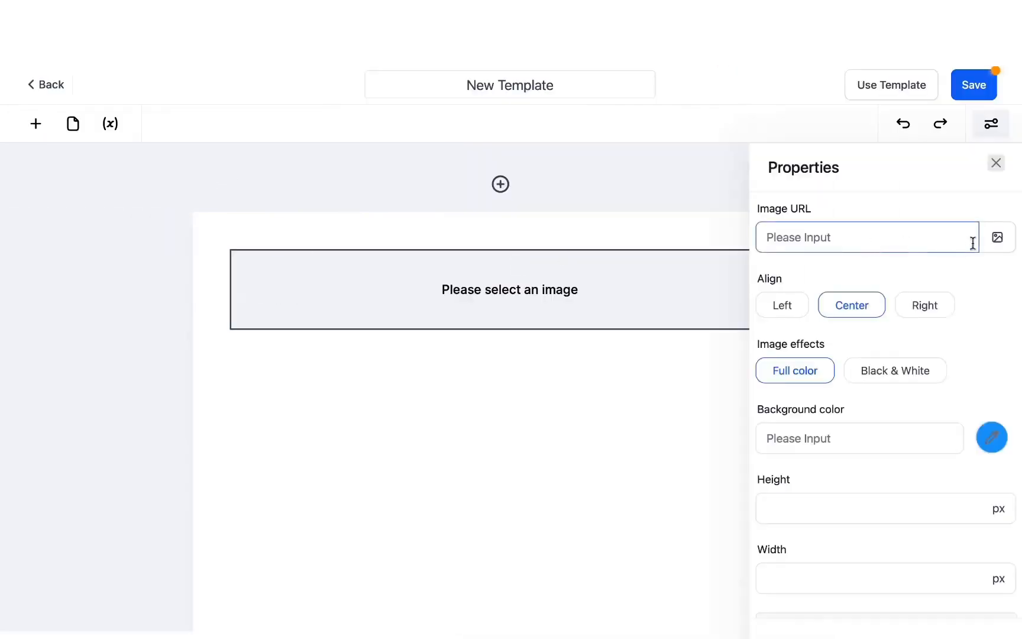
{"action": "left_click", "coordinate": [997, 237]}
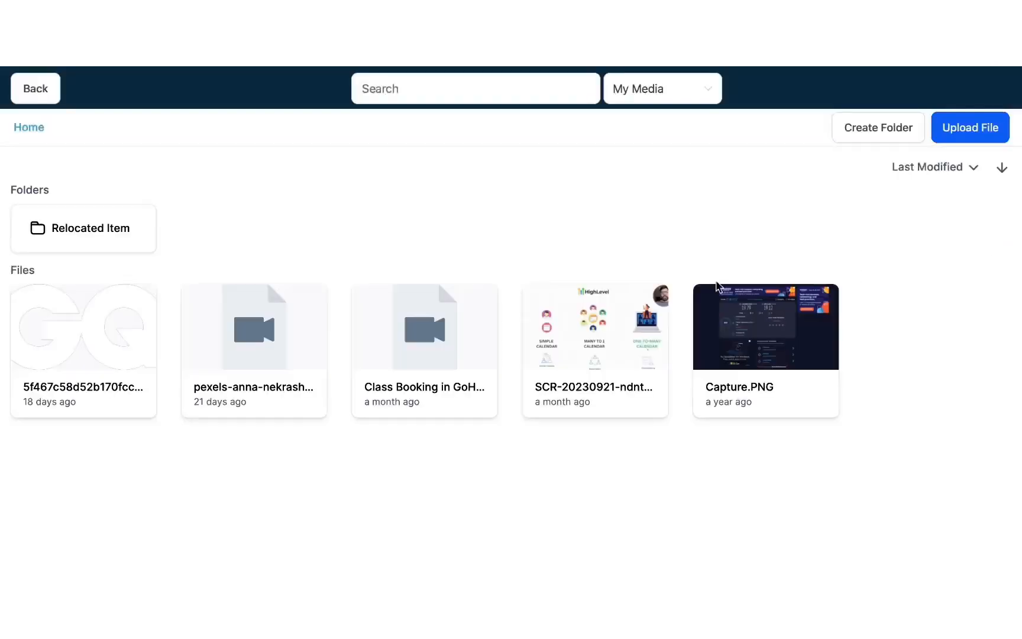
{"action": "left_click", "coordinate": [111, 324]}
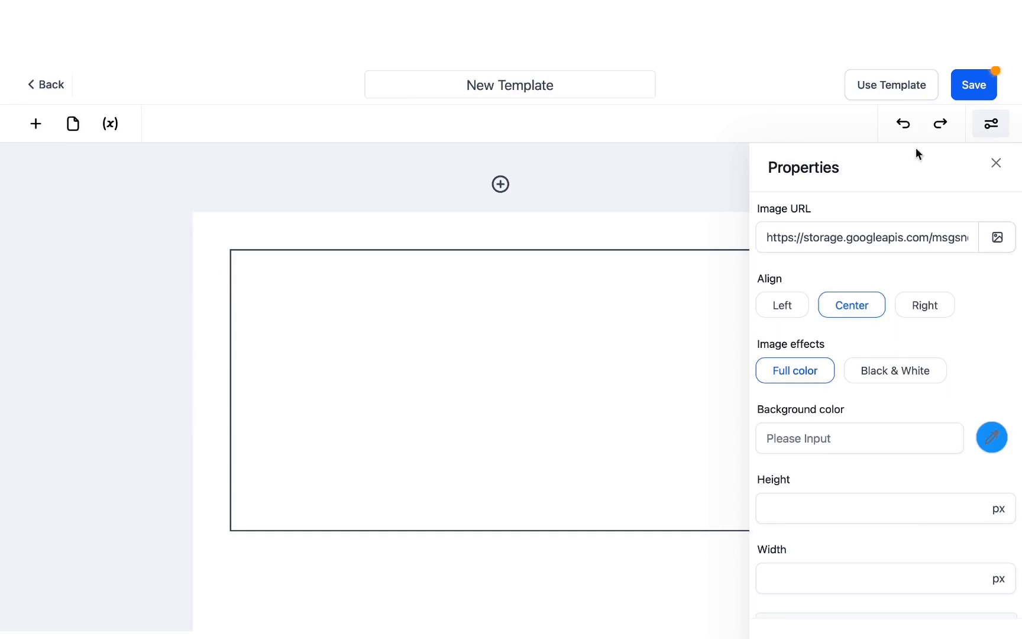
{"action": "left_click", "coordinate": [996, 163]}
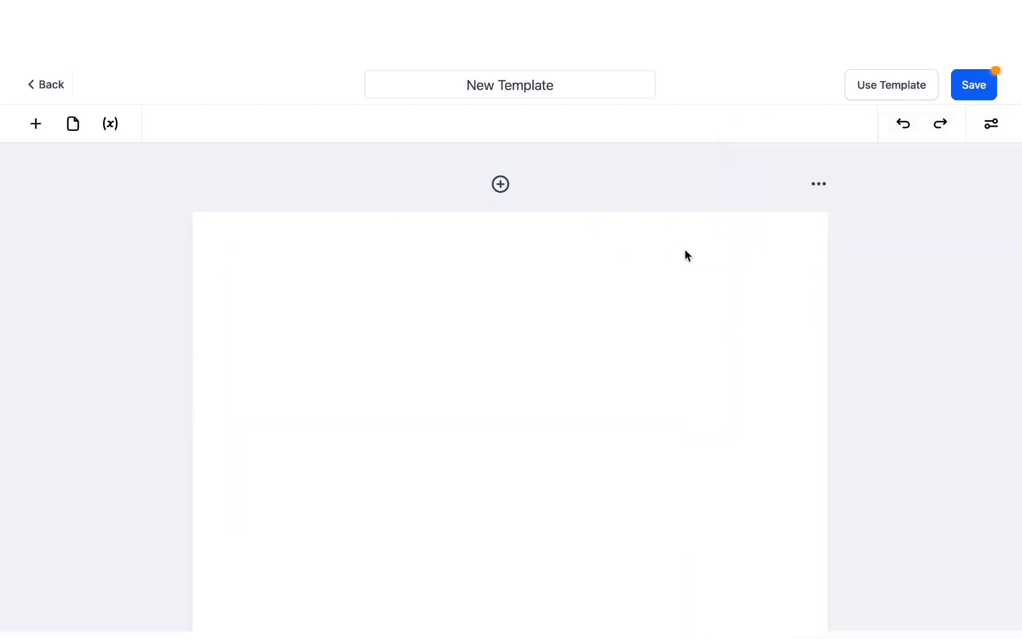
- Set the template's page background color to #333333 in the page properties
{"action": "left_click", "coordinate": [821, 185]}
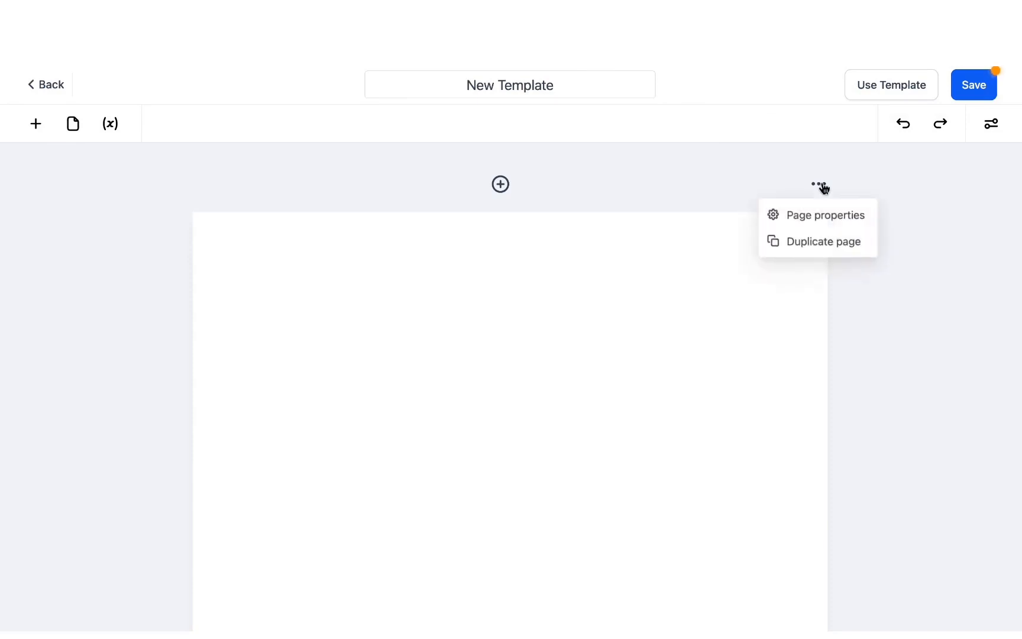
{"action": "left_click", "coordinate": [805, 218]}
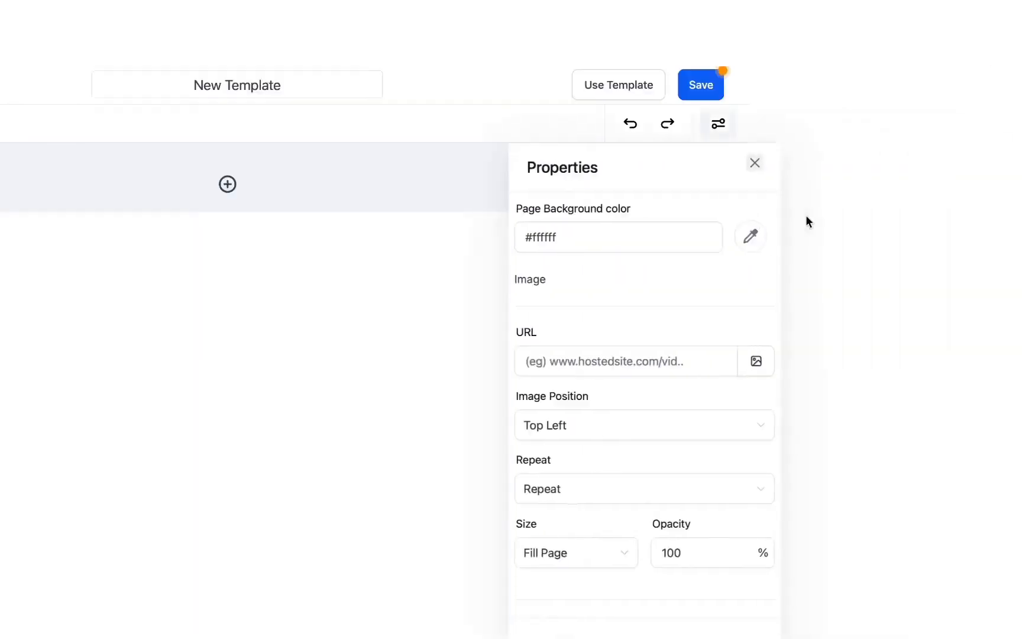
{"action": "left_click", "coordinate": [996, 240]}
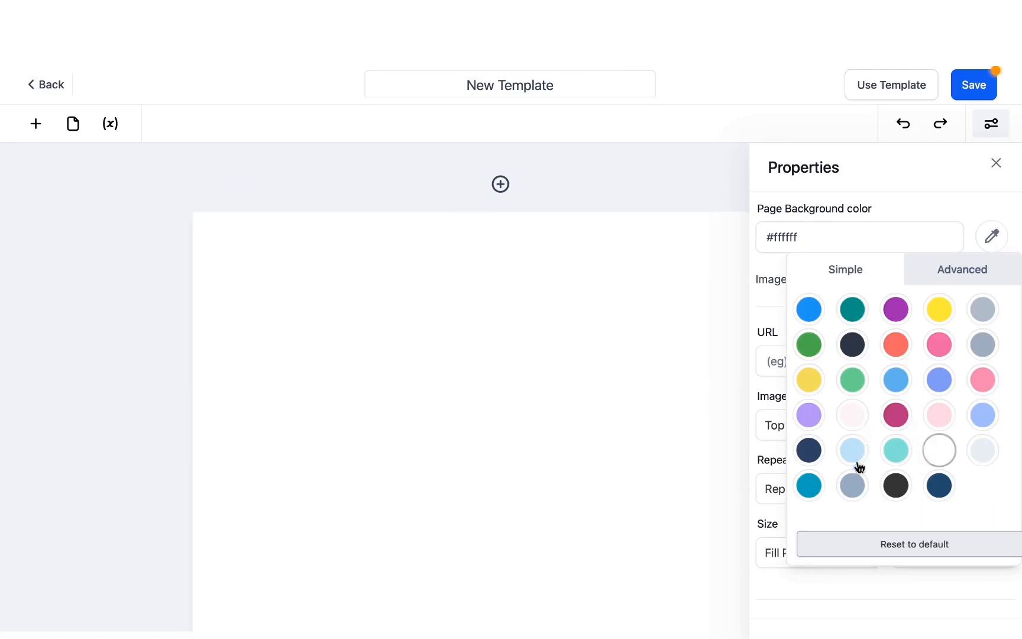
{"action": "left_click", "coordinate": [859, 485]}
{"action": "left_click", "coordinate": [895, 486]}
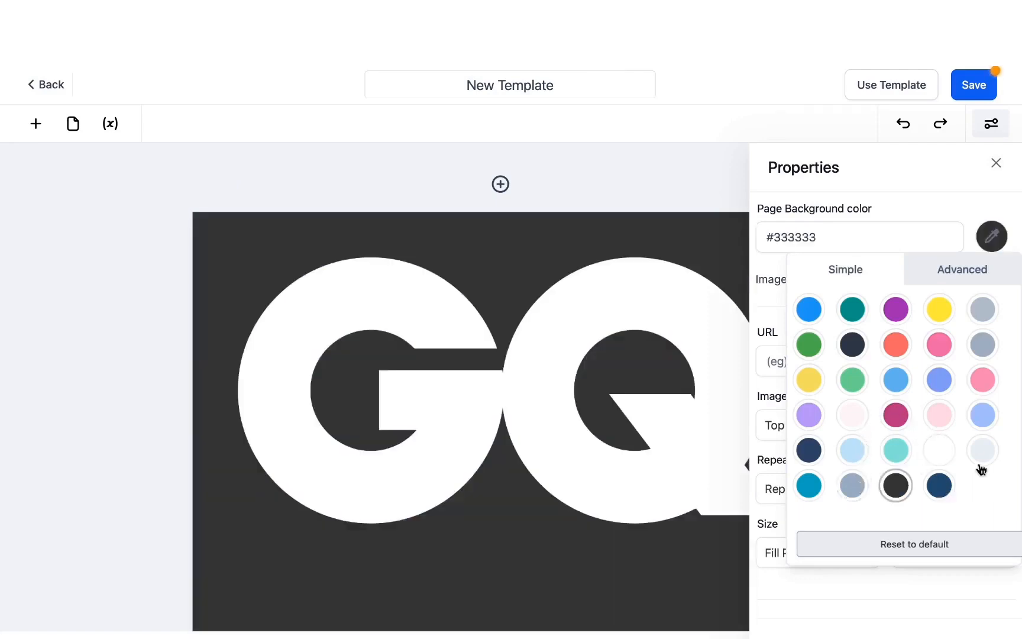
{"action": "left_click", "coordinate": [970, 185]}
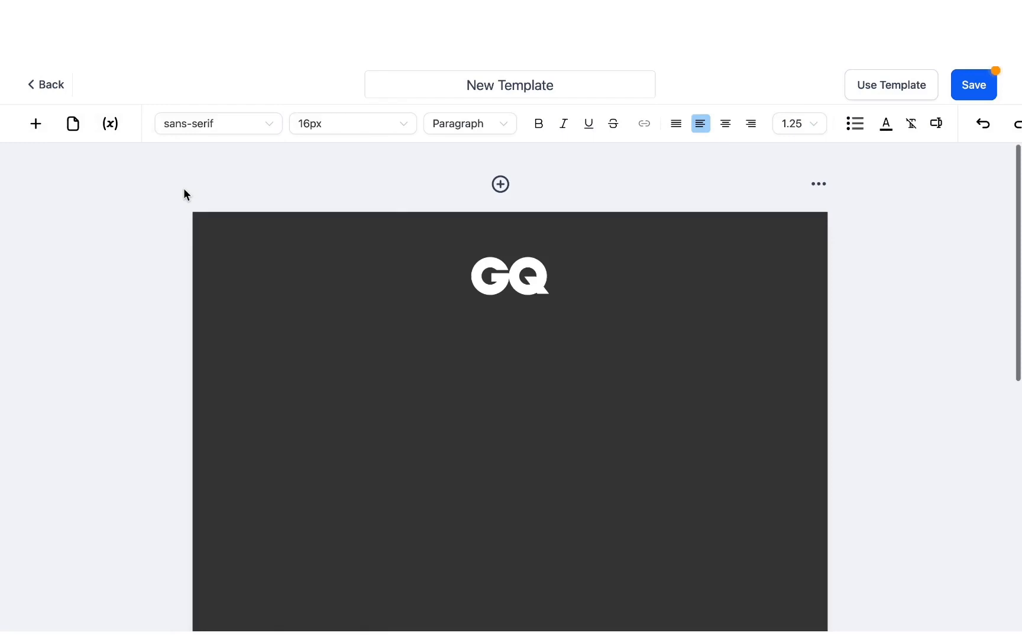
- Insert a product list below the GQ logo and set its background color to #ffffff
{"action": "left_click", "coordinate": [36, 125]}
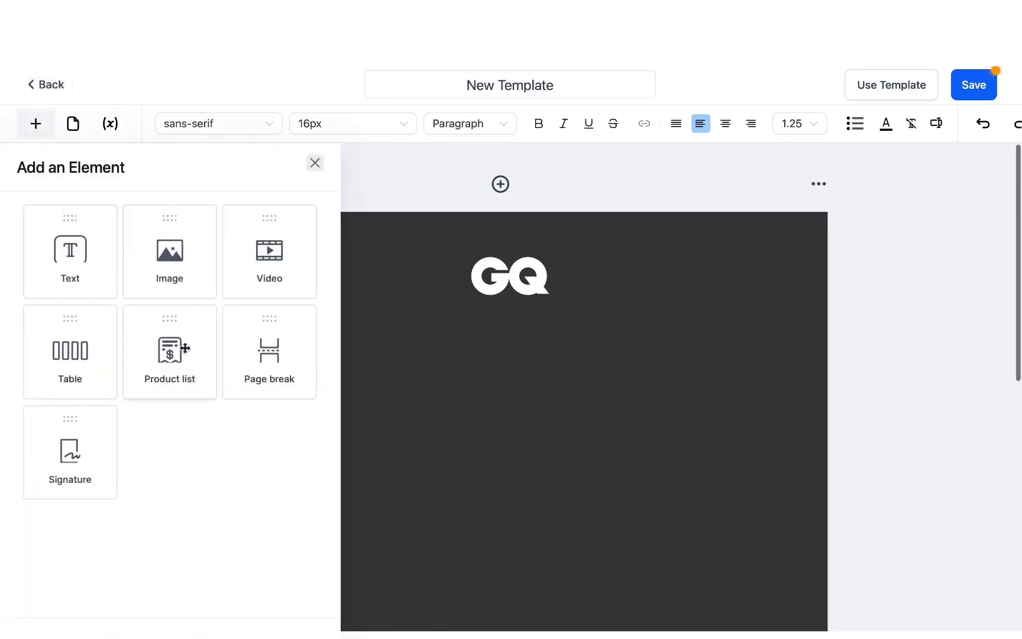
{"action": "left_click_drag", "start_coordinate": [178, 349], "coordinate": [523, 322]}
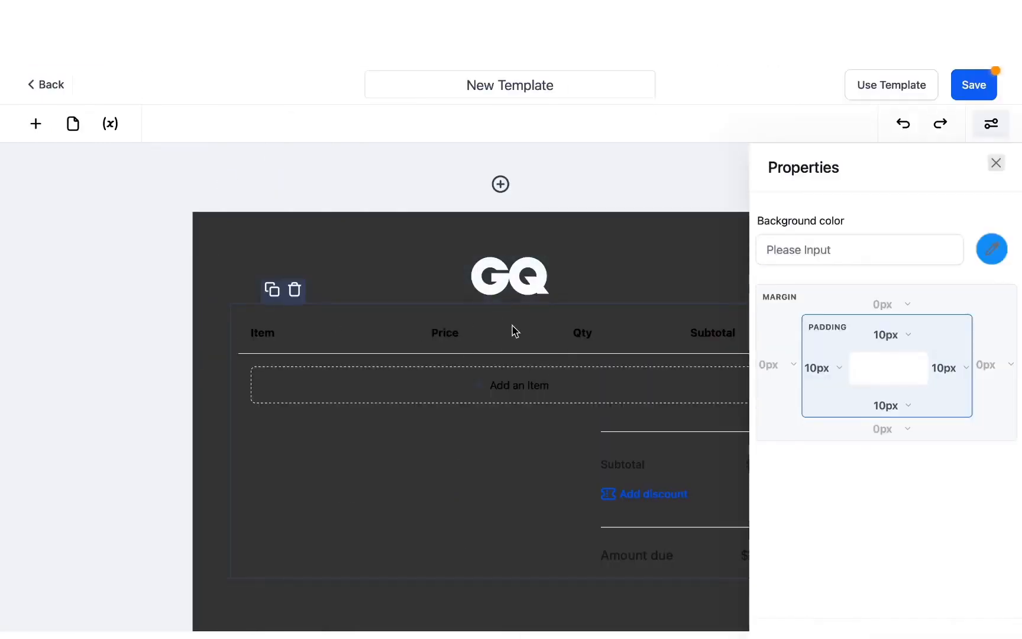
{"action": "left_click", "coordinate": [990, 249]}
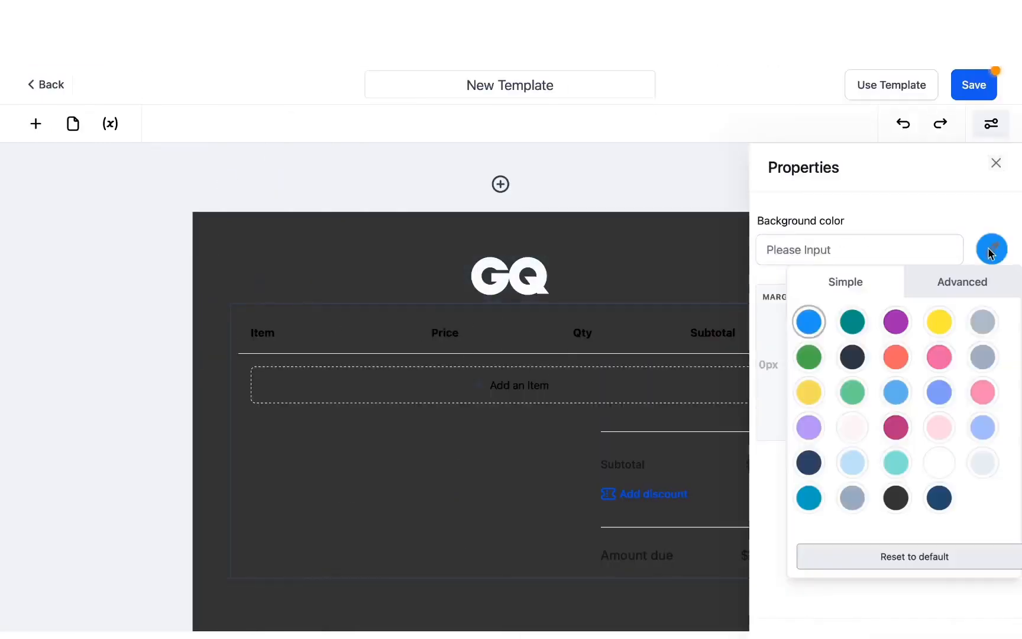
{"action": "left_click", "coordinate": [939, 467]}
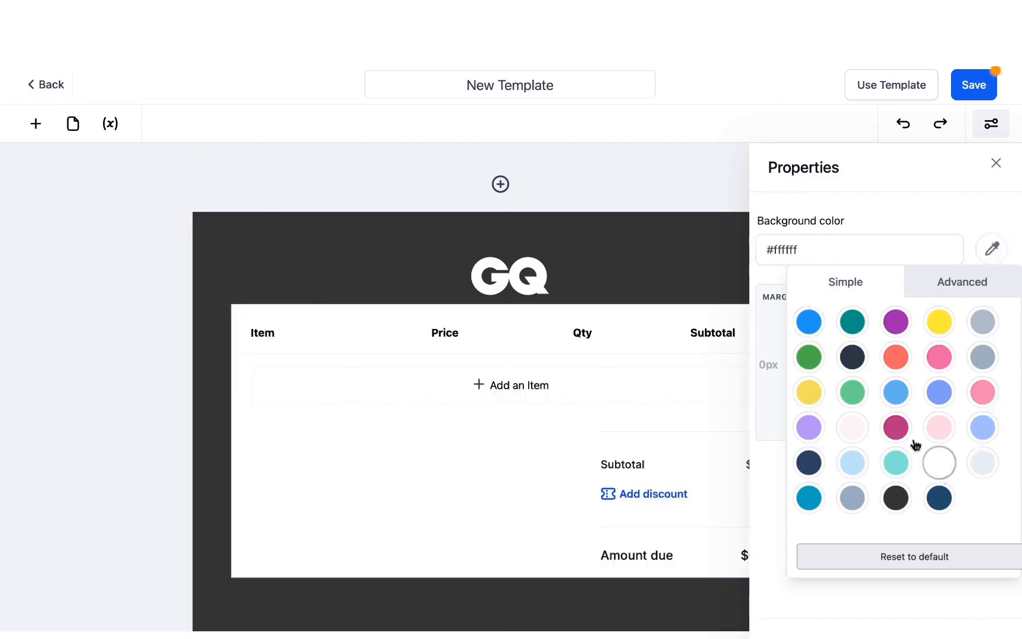
{"action": "left_click", "coordinate": [996, 164]}
- Add the product Getting Started with Automation at the $100 price to the product list
{"action": "scroll", "coordinate": [621, 331], "scroll_direction": "down", "scroll_amount": 3}
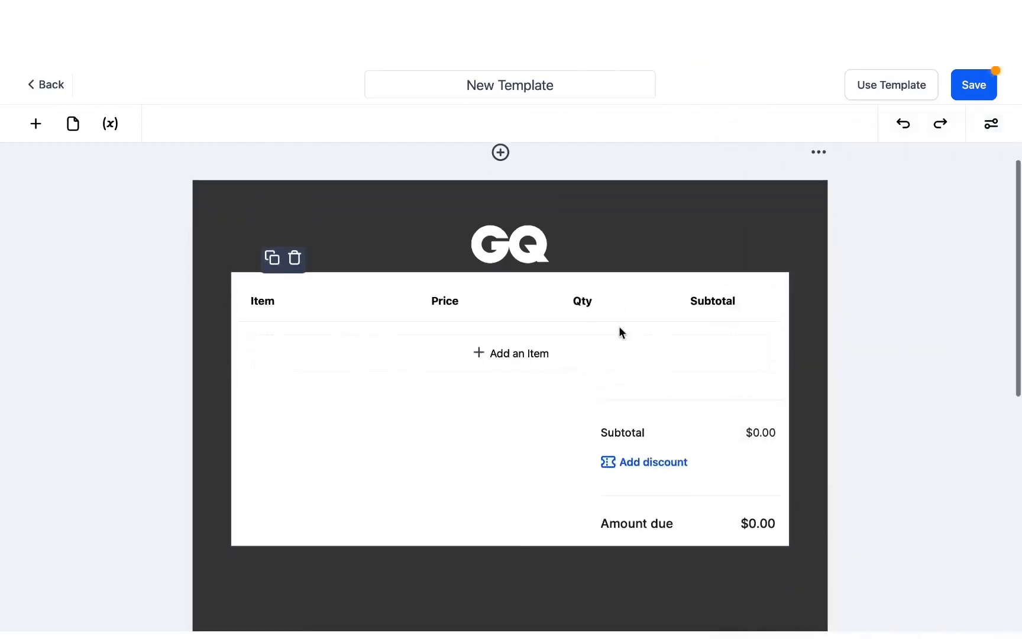
{"action": "left_click", "coordinate": [518, 294]}
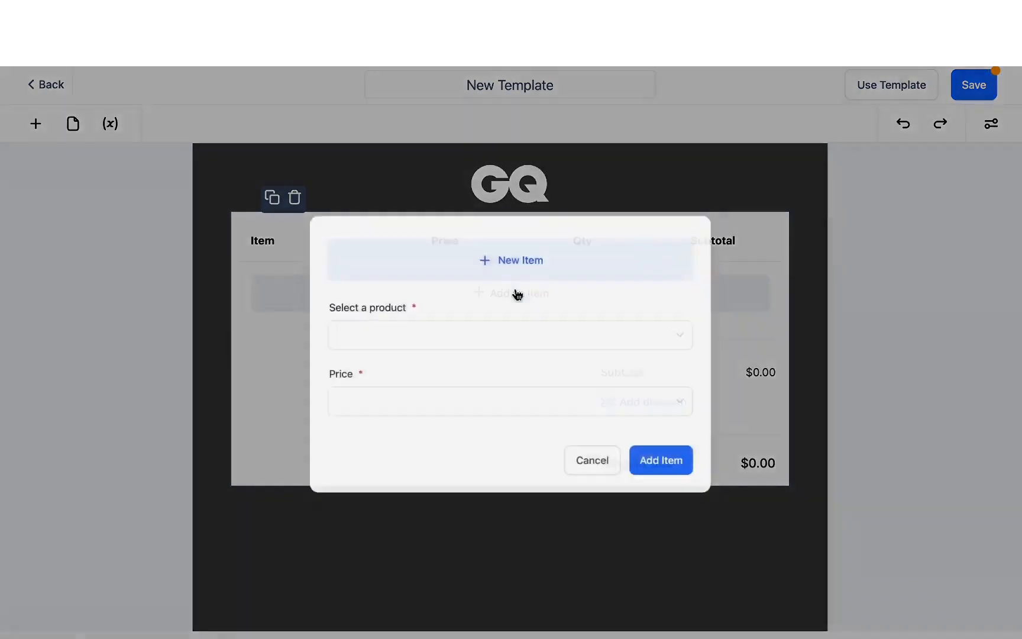
{"action": "left_click", "coordinate": [426, 338]}
{"action": "left_click", "coordinate": [406, 374]}
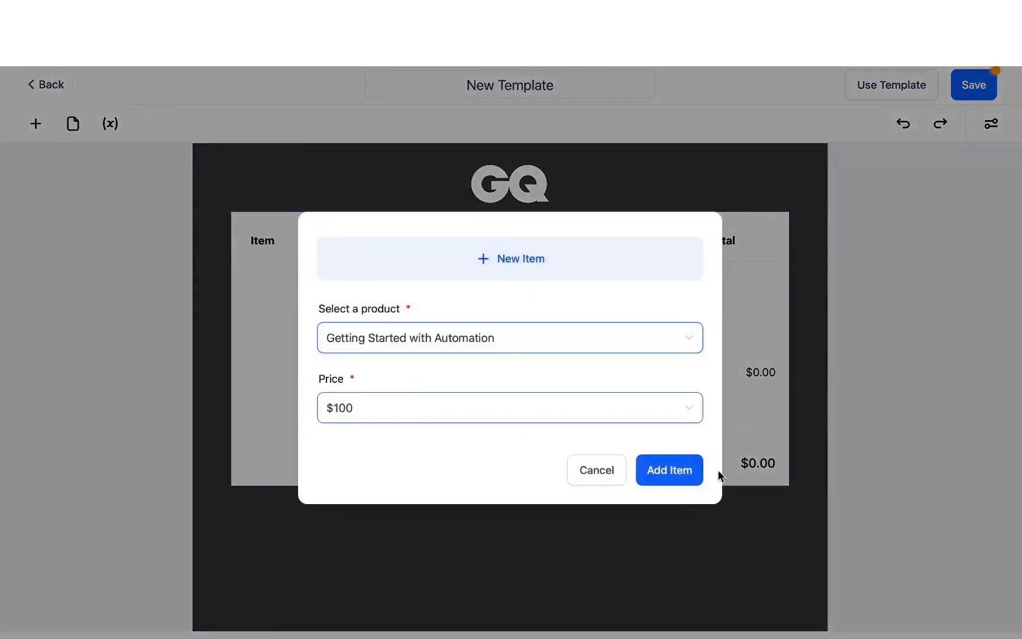
{"action": "left_click", "coordinate": [689, 471]}
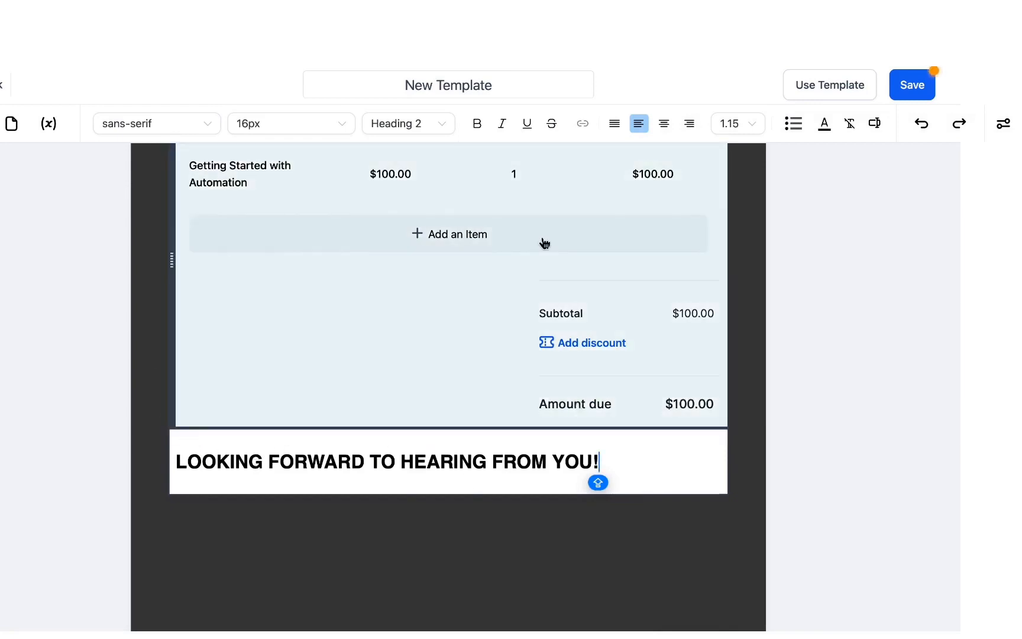
- Rename the template as MARKETING AUTOMATION TEMPLATE and save it
{"action": "scroll", "coordinate": [545, 242], "scroll_direction": "up", "scroll_amount": 5}
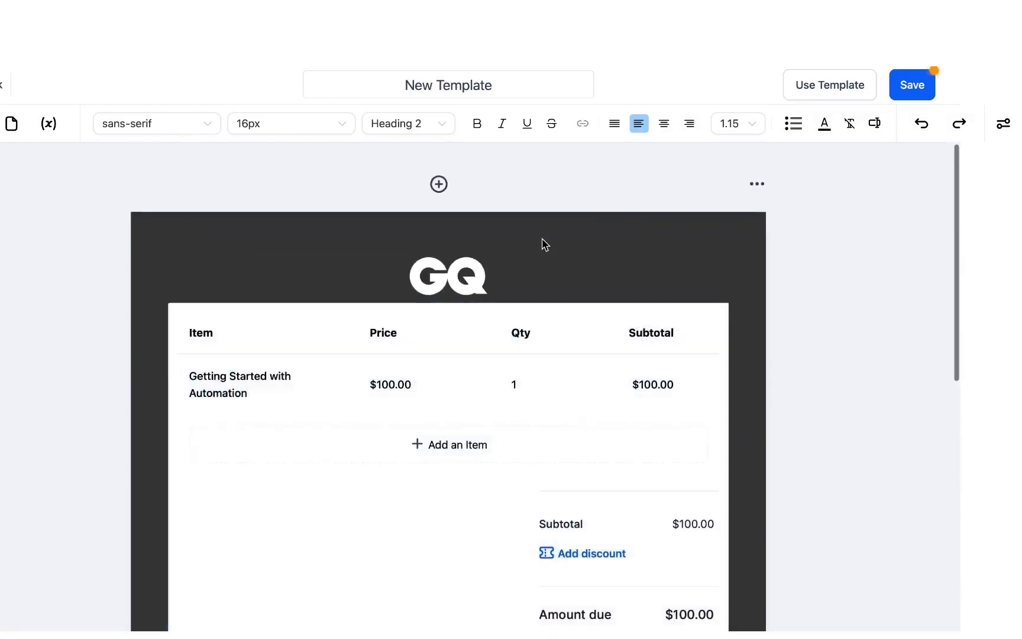
{"action": "left_click", "coordinate": [504, 85]}
{"action": "type", "text": "MARKETING AUTOMATION"}
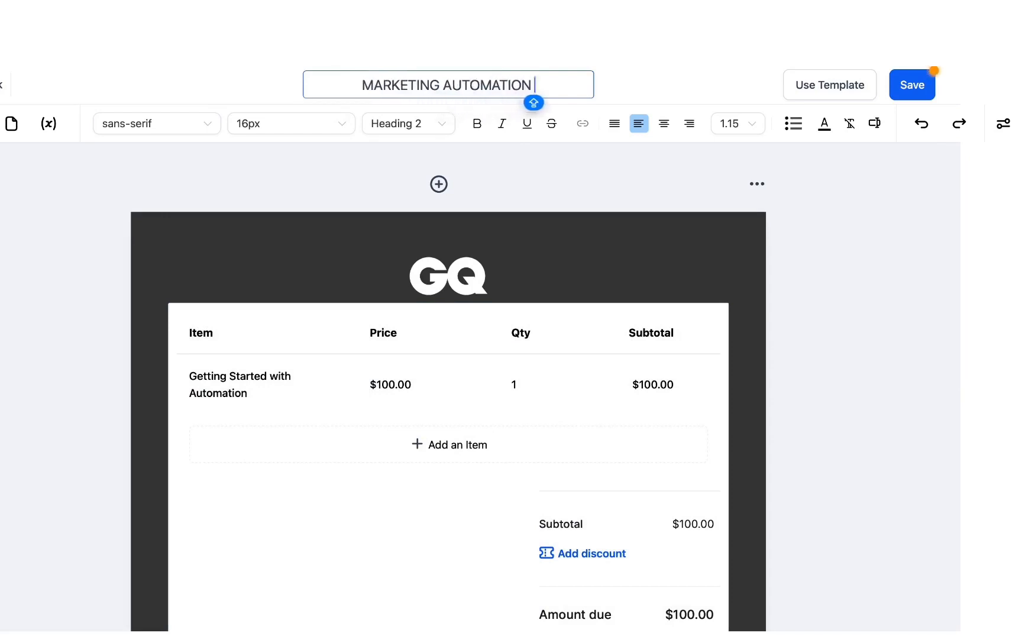
{"action": "type", "text": " TEMPLATE"}
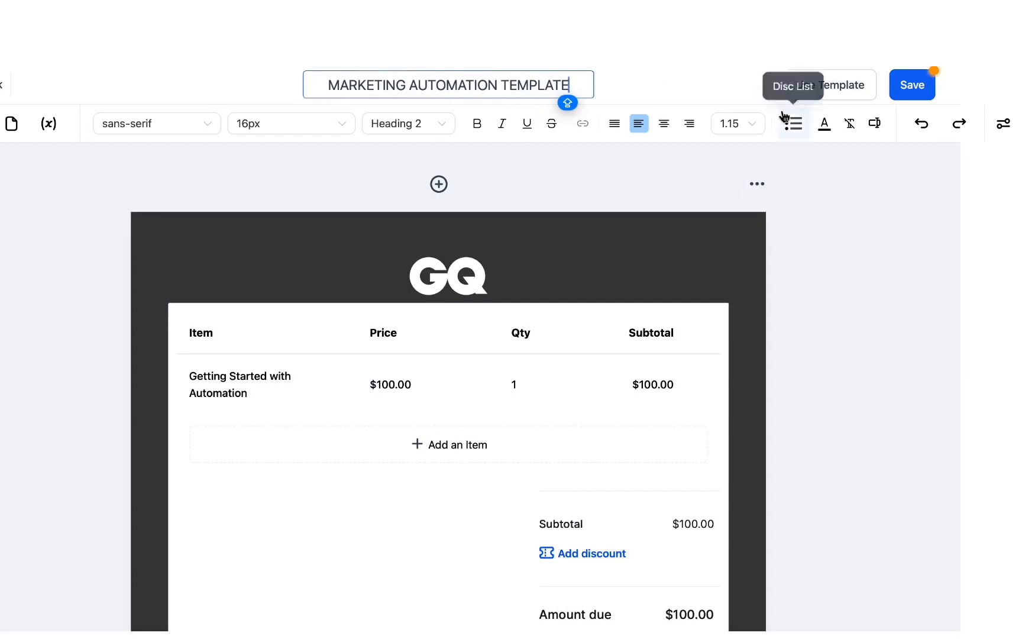
{"action": "left_click", "coordinate": [917, 87]}
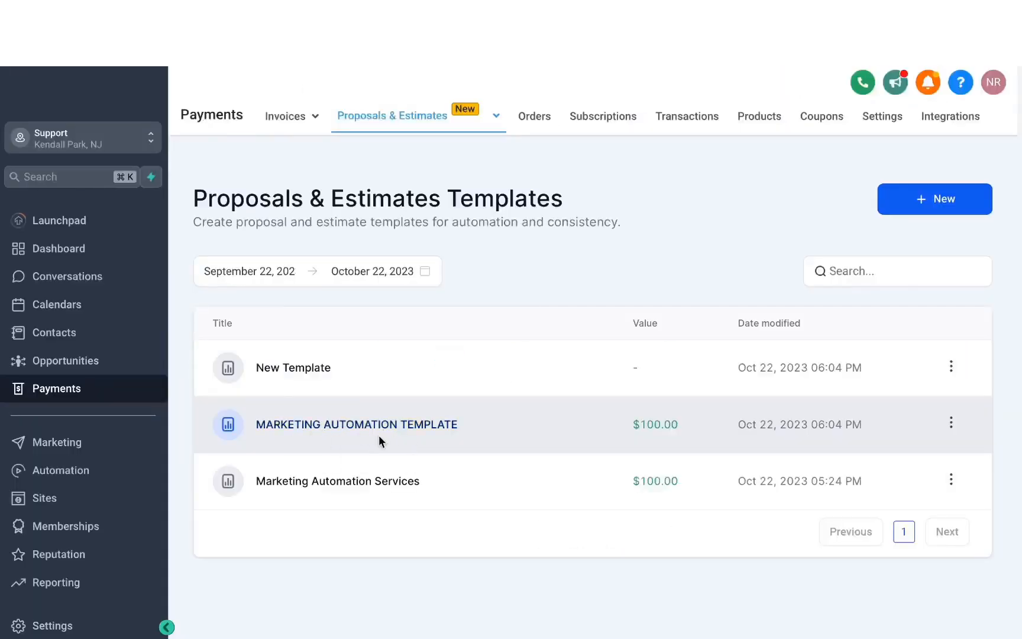
- In the Proposals & Estimates customer notification settings, choose Pulse Marketing as the email template for Document received
{"action": "mouse_move", "coordinate": [441, 127]}
{"action": "left_click", "coordinate": [410, 161]}
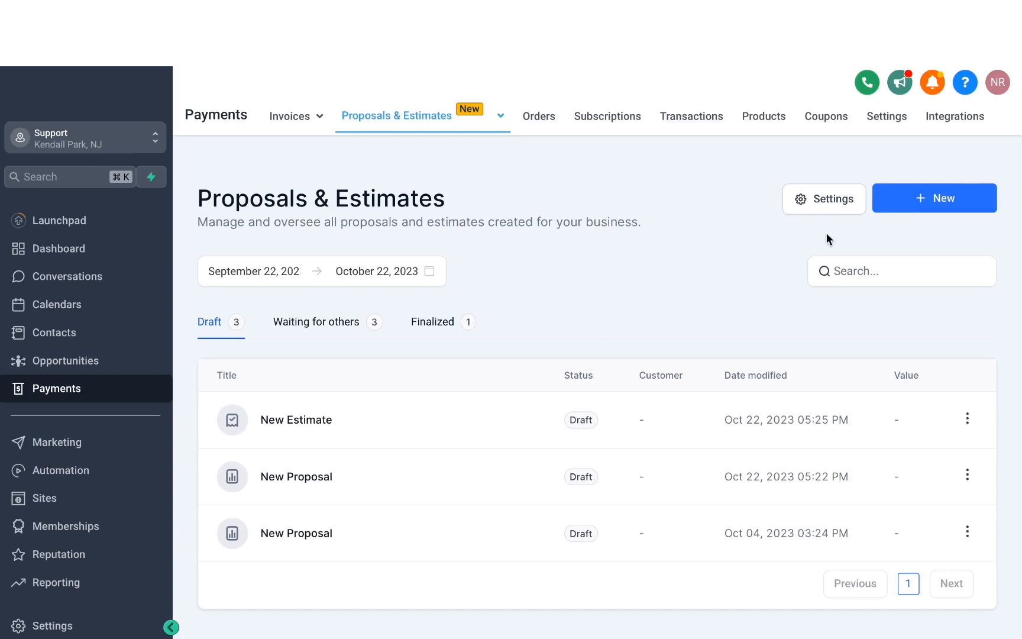
{"action": "left_click", "coordinate": [824, 198]}
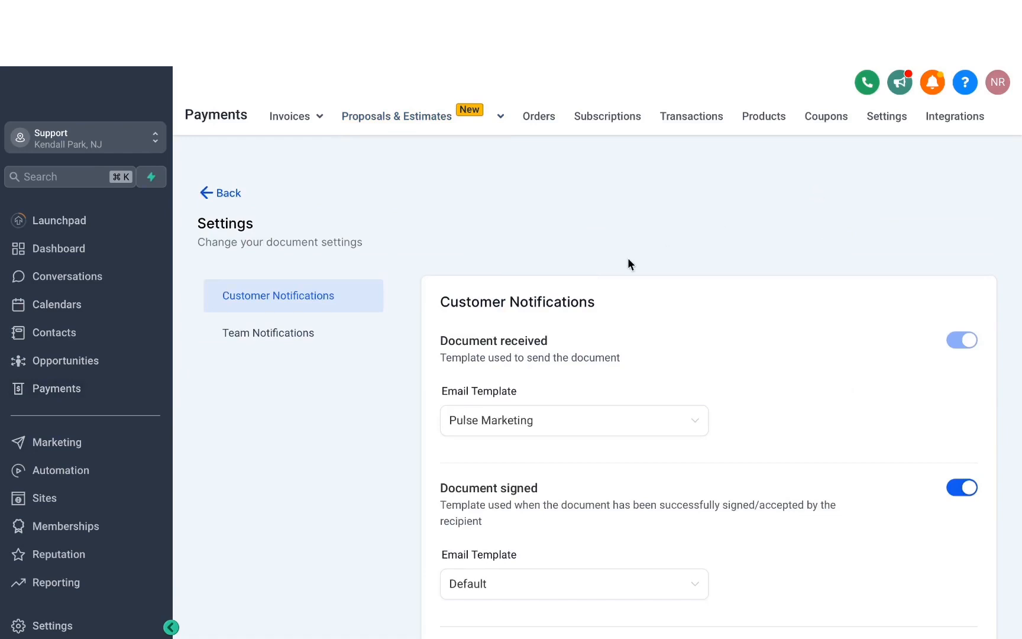
{"action": "scroll", "coordinate": [628, 264], "scroll_direction": "down", "scroll_amount": 2}
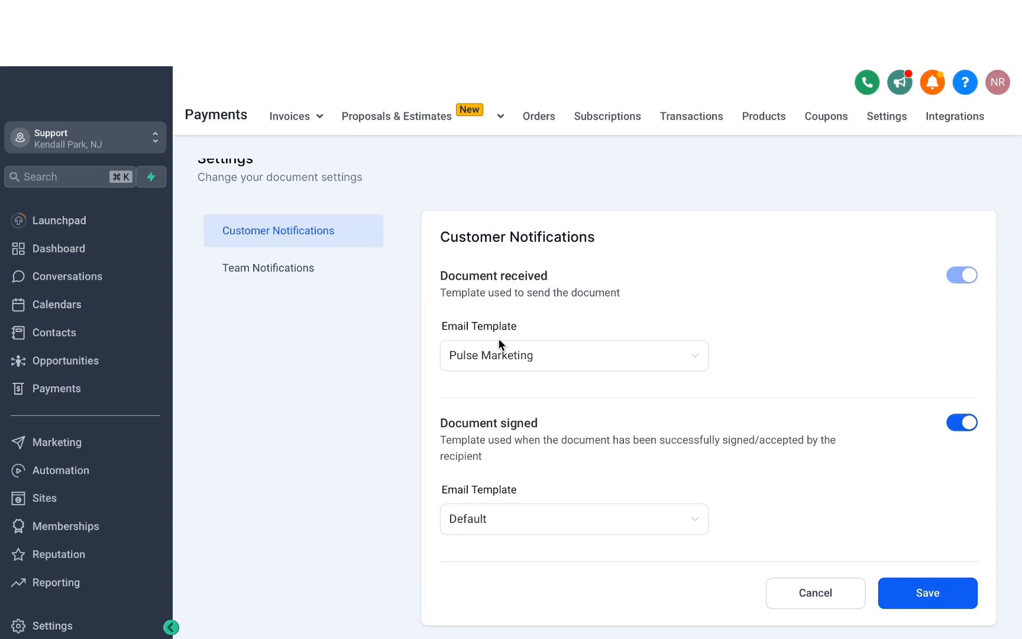
{"action": "left_click", "coordinate": [484, 356]}
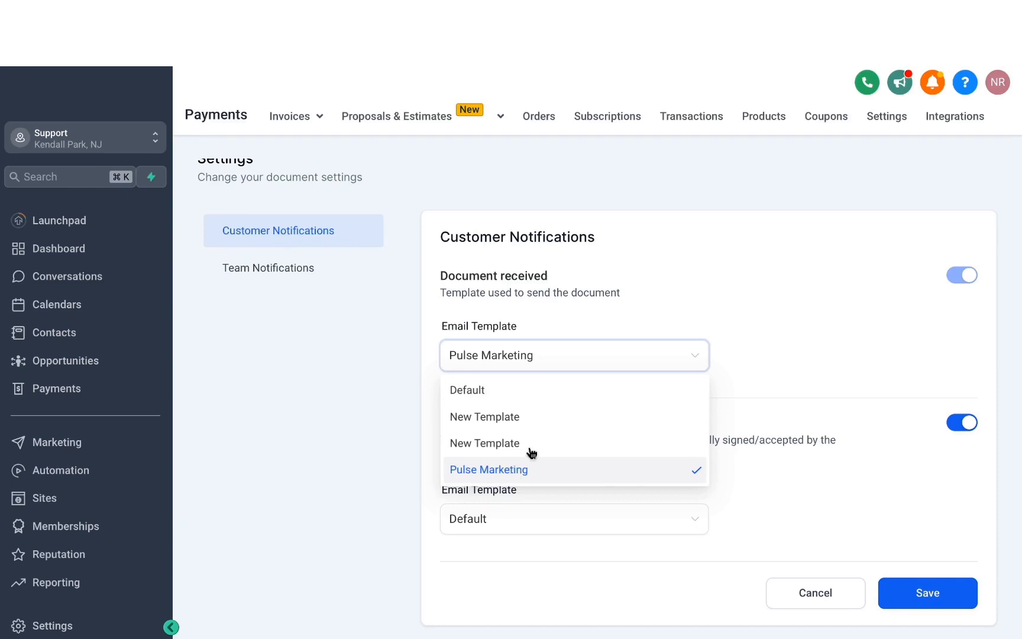
{"action": "left_click", "coordinate": [513, 470]}
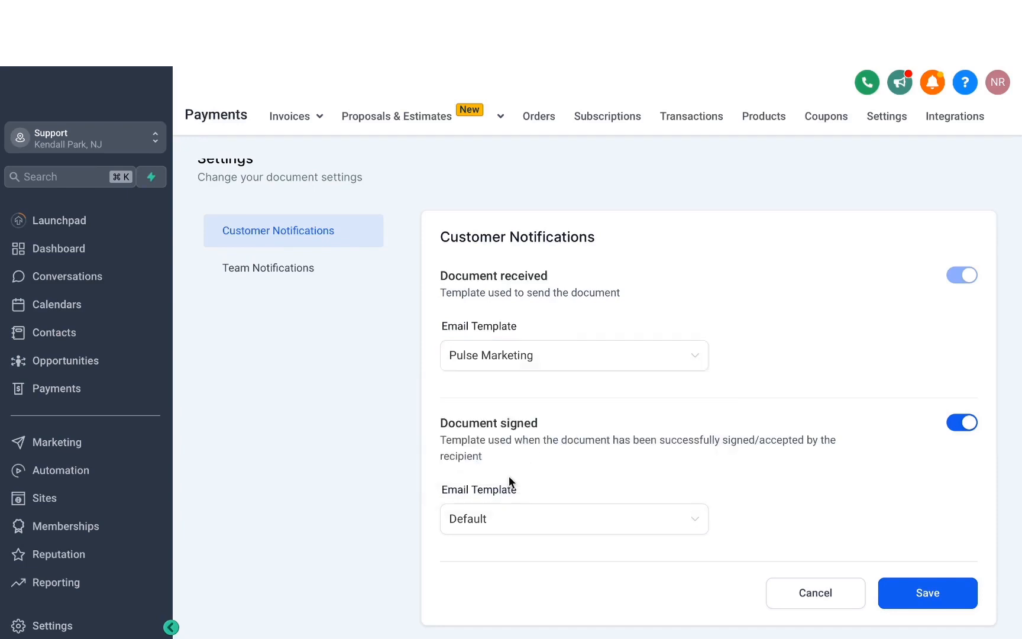
- Set the email template for Document signed to Pulse Marketing and save the customer notifications
{"action": "left_click", "coordinate": [491, 515]}
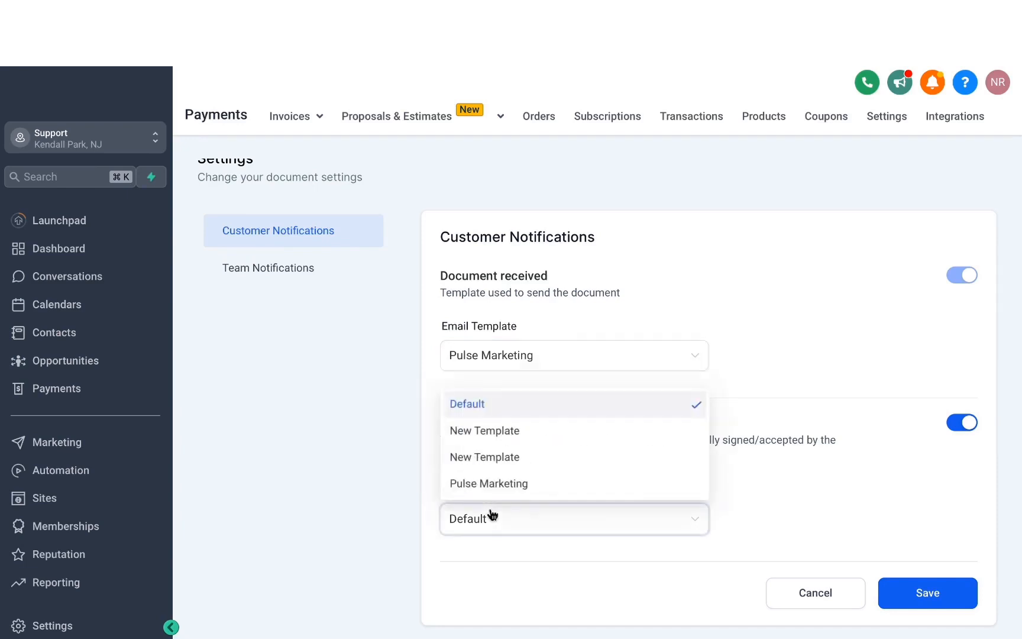
{"action": "left_click", "coordinate": [518, 485]}
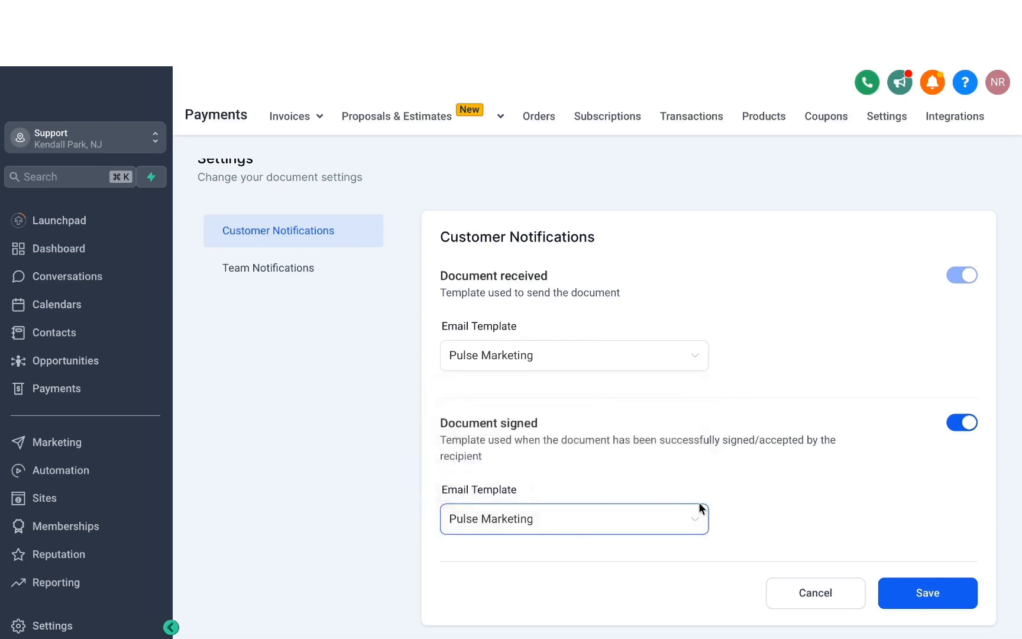
{"action": "left_click", "coordinate": [920, 596]}
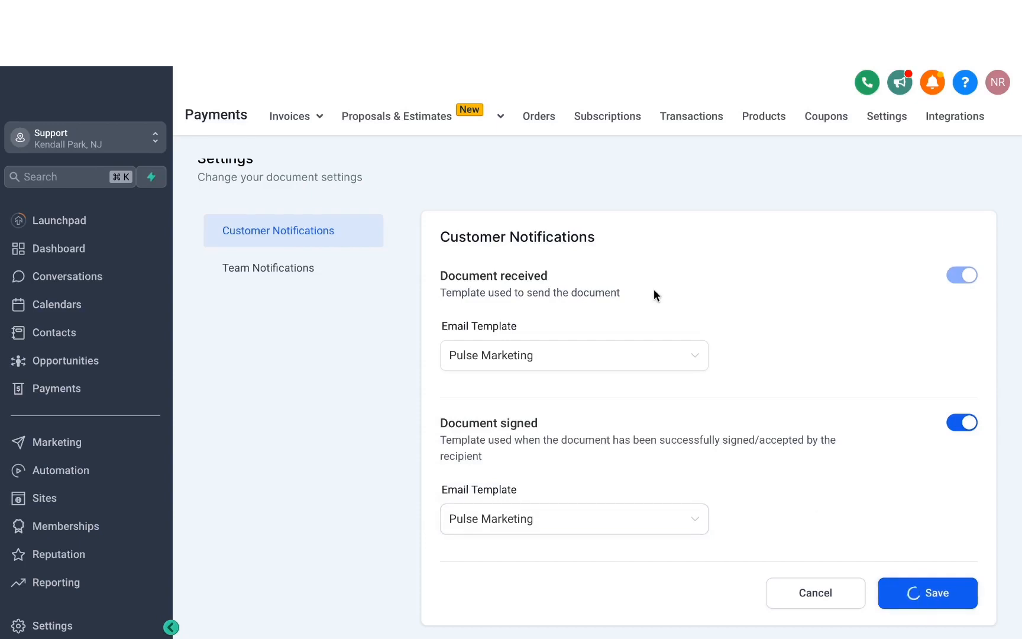
- Check the team notification settings for signed documents, and return to the list of proposals and estimates
{"action": "left_click", "coordinate": [288, 271]}
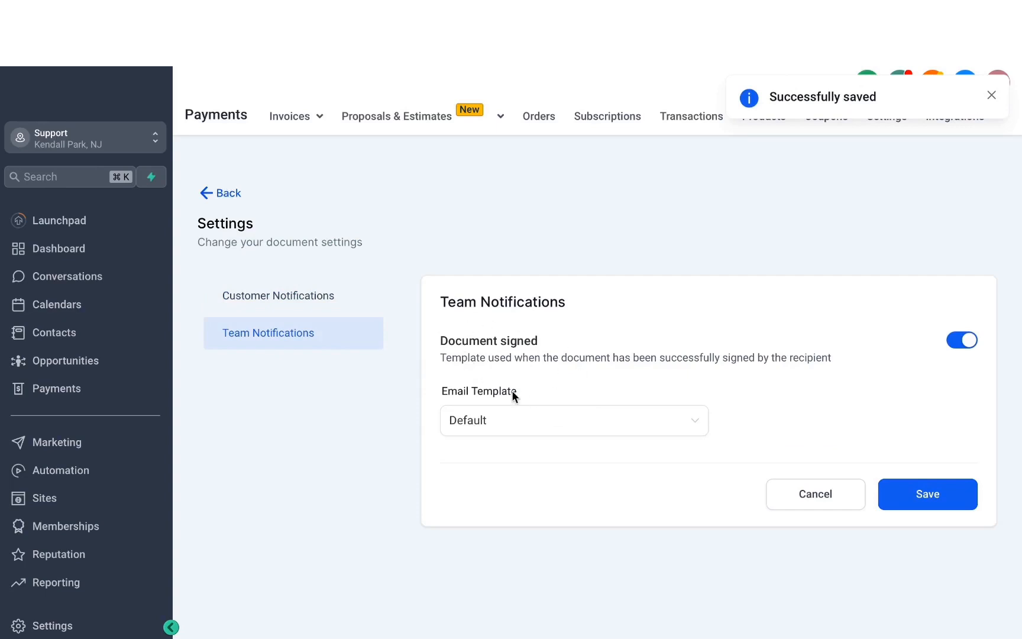
{"action": "mouse_move", "coordinate": [398, 117]}
{"action": "left_click", "coordinate": [404, 150]}
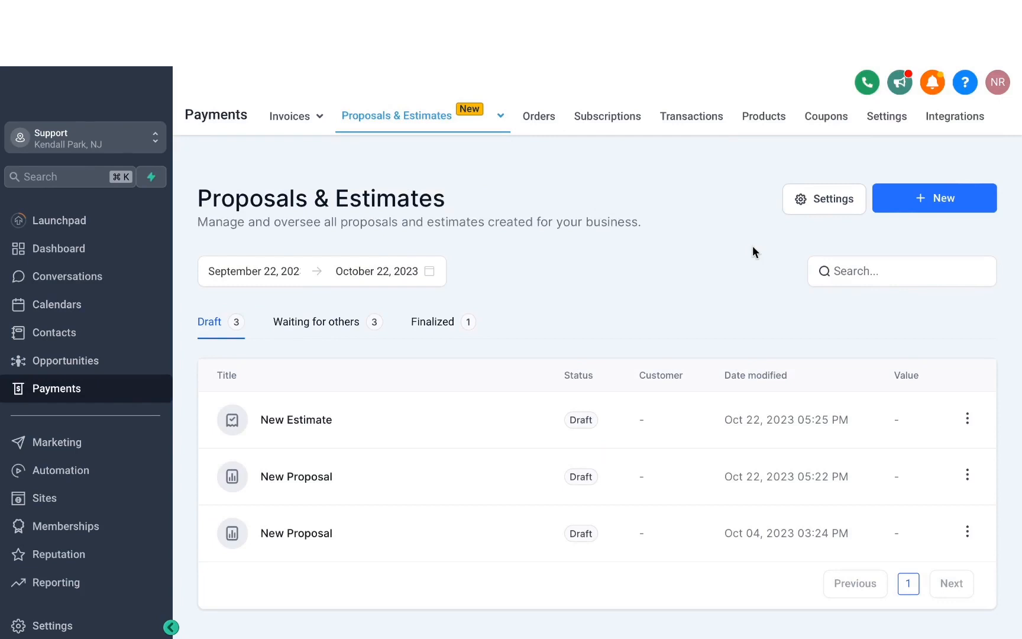
- Create a new document from MARKETING AUTOMATION TEMPLATE in the Proposals & Estimates templates
{"action": "mouse_move", "coordinate": [430, 140]}
{"action": "left_click", "coordinate": [398, 179]}
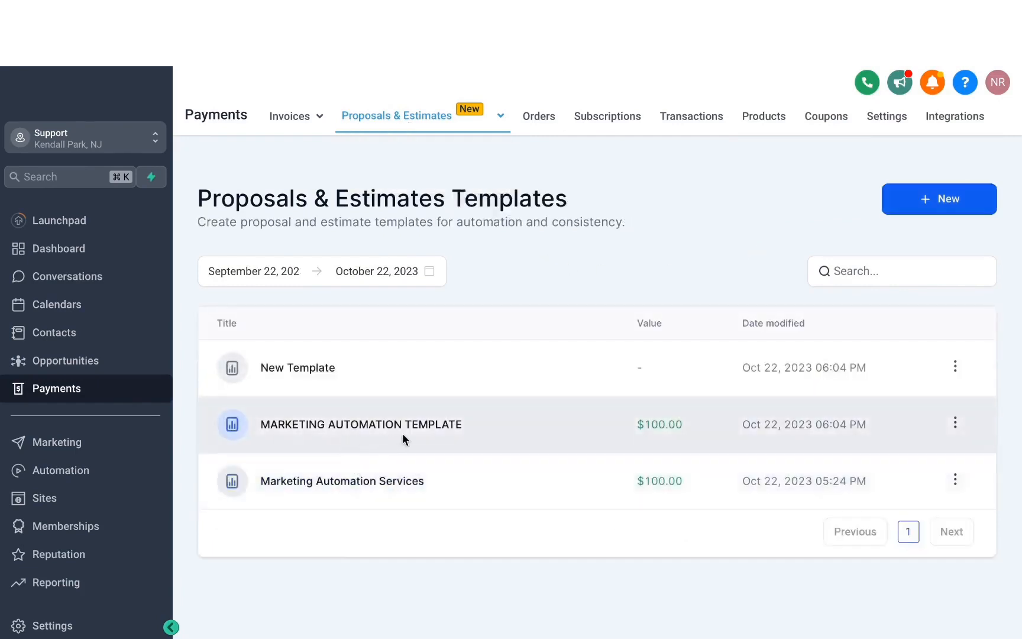
{"action": "left_click", "coordinate": [955, 424]}
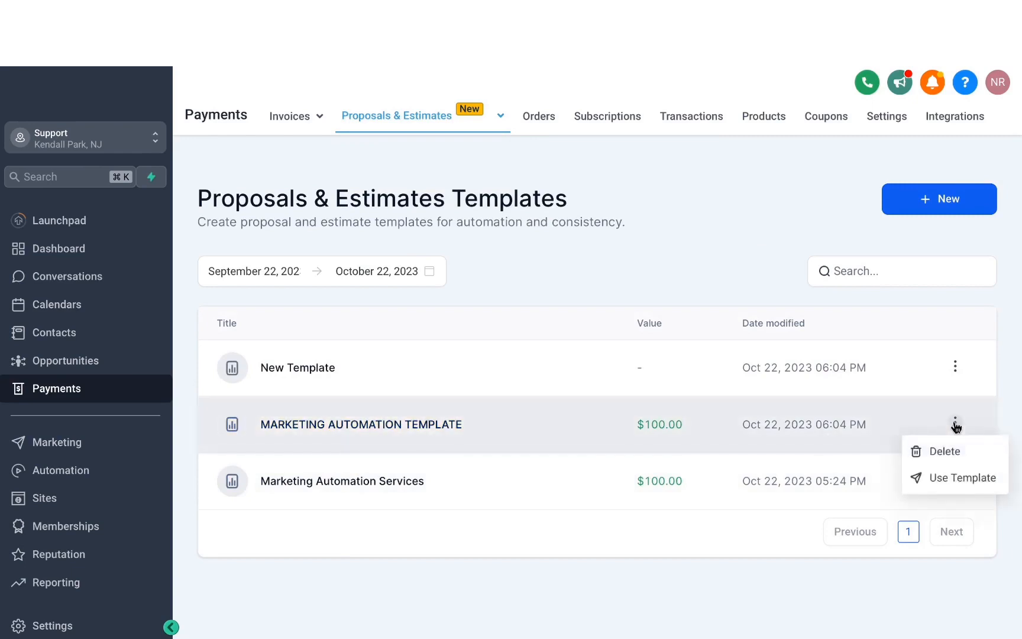
{"action": "left_click", "coordinate": [954, 486]}
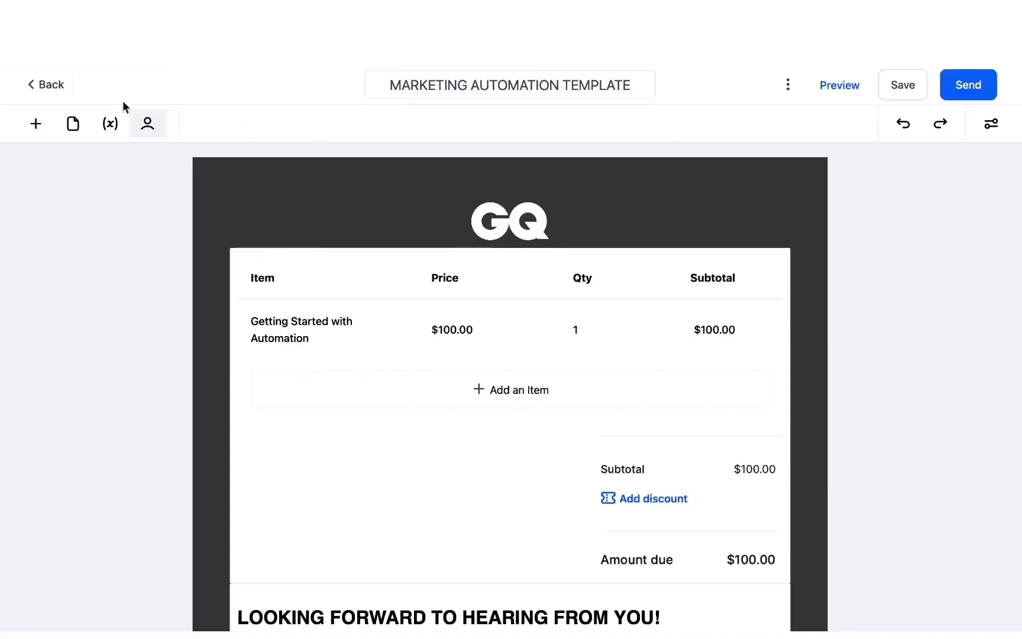
- Leave the proposal document and look through the Orders, Products, Subscriptions and Transactions pages in Payments
{"action": "left_click", "coordinate": [52, 85]}
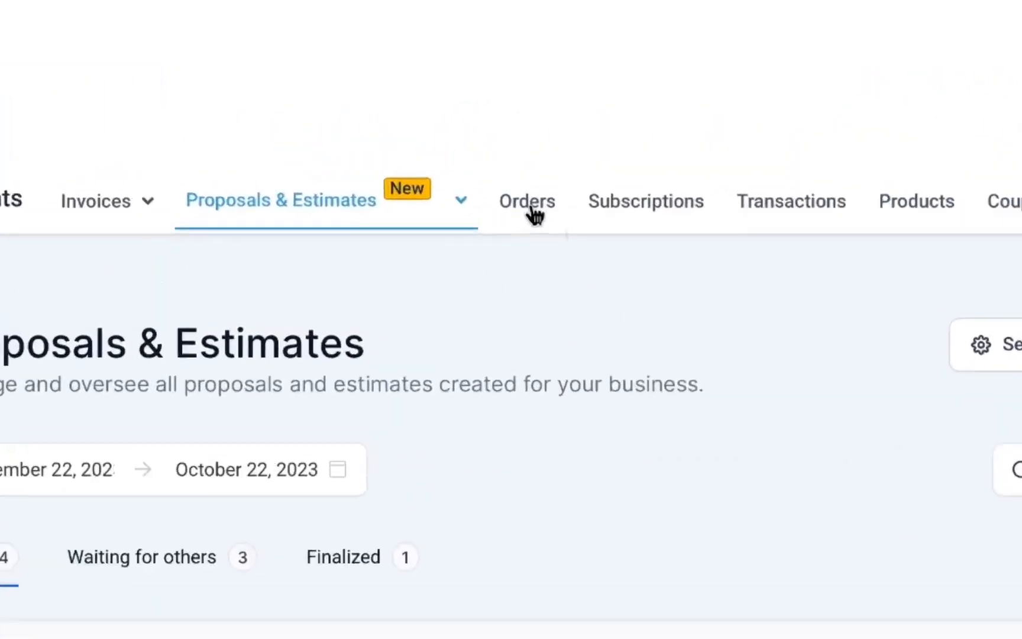
{"action": "left_click", "coordinate": [535, 213]}
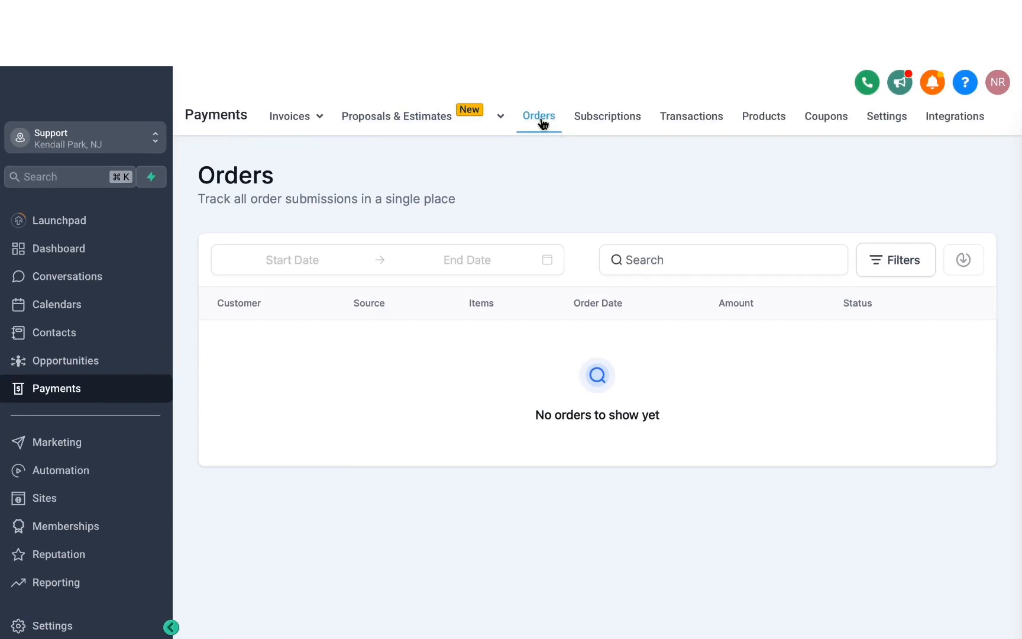
{"action": "left_click", "coordinate": [775, 116]}
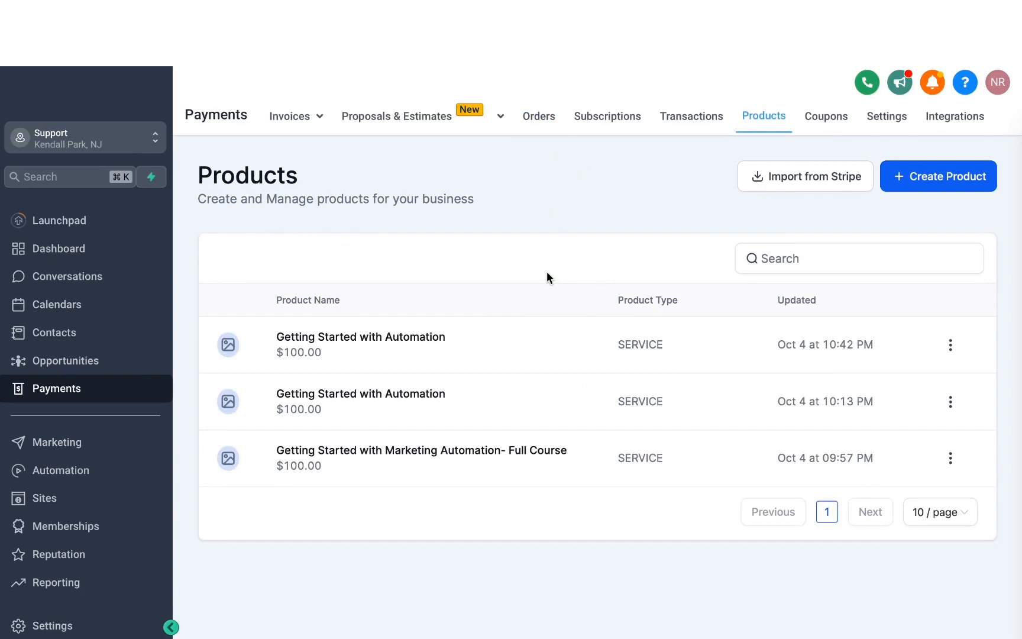
{"action": "left_click", "coordinate": [538, 121]}
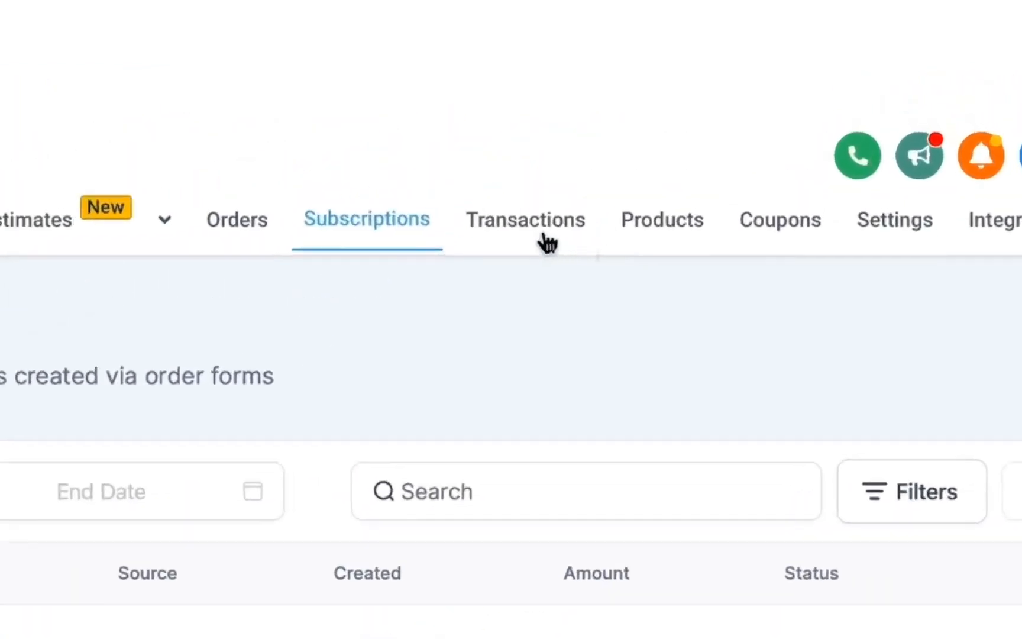
{"action": "left_click", "coordinate": [695, 120]}
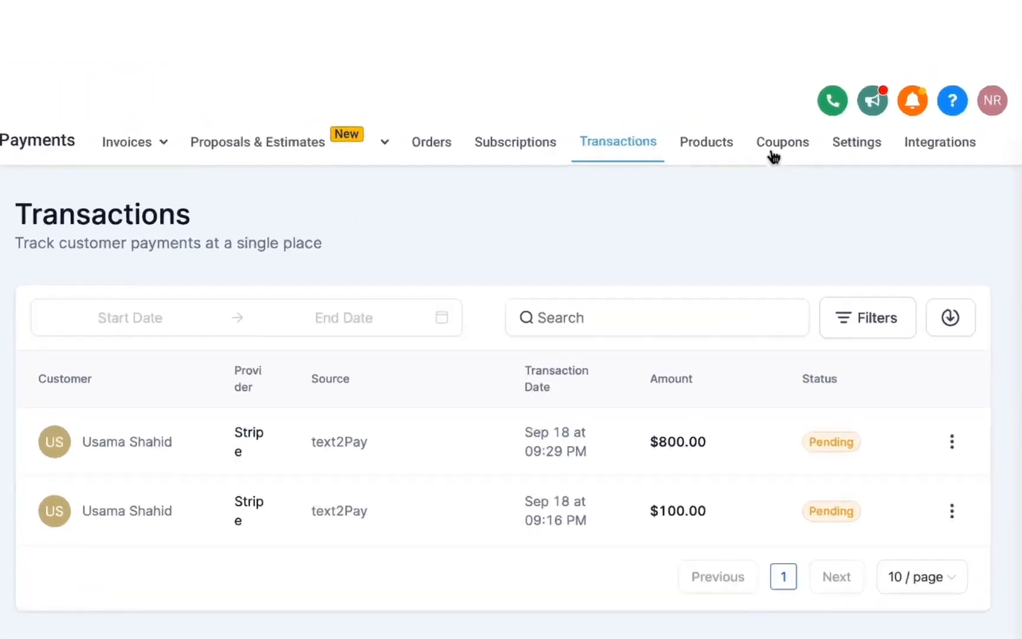
- Start a new coupon in Payments, naming it CHRISTMAS DISCOUNT with the coupon code CD20
{"action": "left_click", "coordinate": [826, 117]}
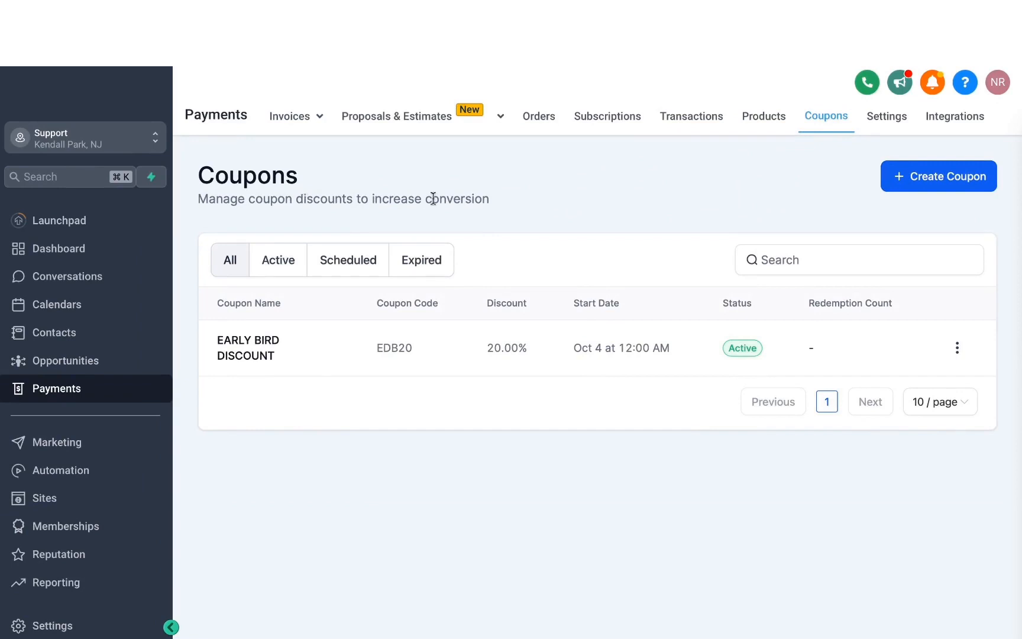
{"action": "left_click", "coordinate": [919, 185]}
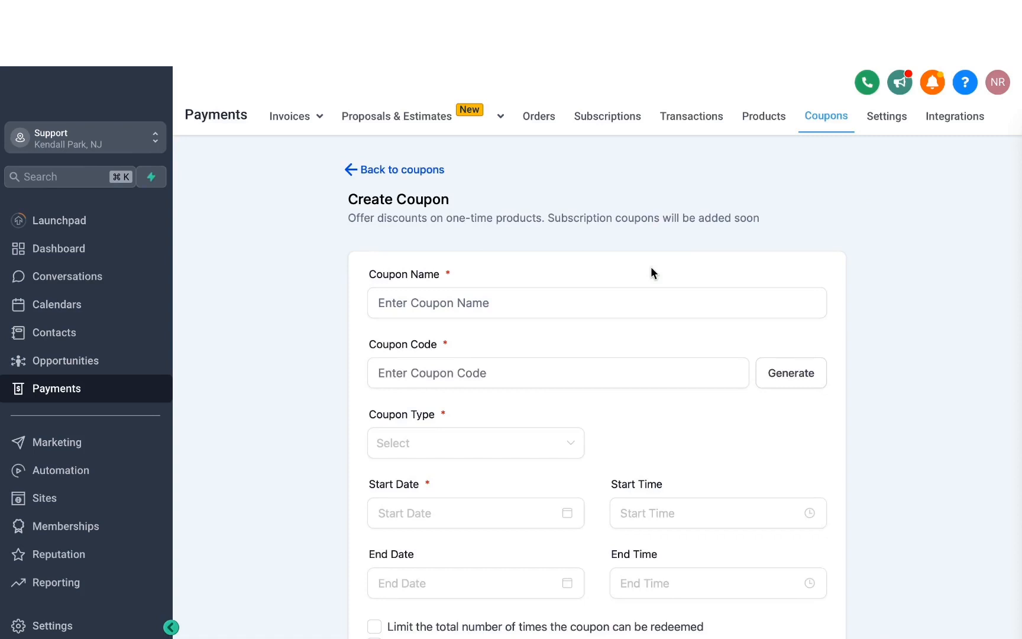
{"action": "scroll", "coordinate": [368, 203], "scroll_direction": "down", "scroll_amount": 1}
{"action": "scroll", "coordinate": [463, 210], "scroll_direction": "down", "scroll_amount": 1}
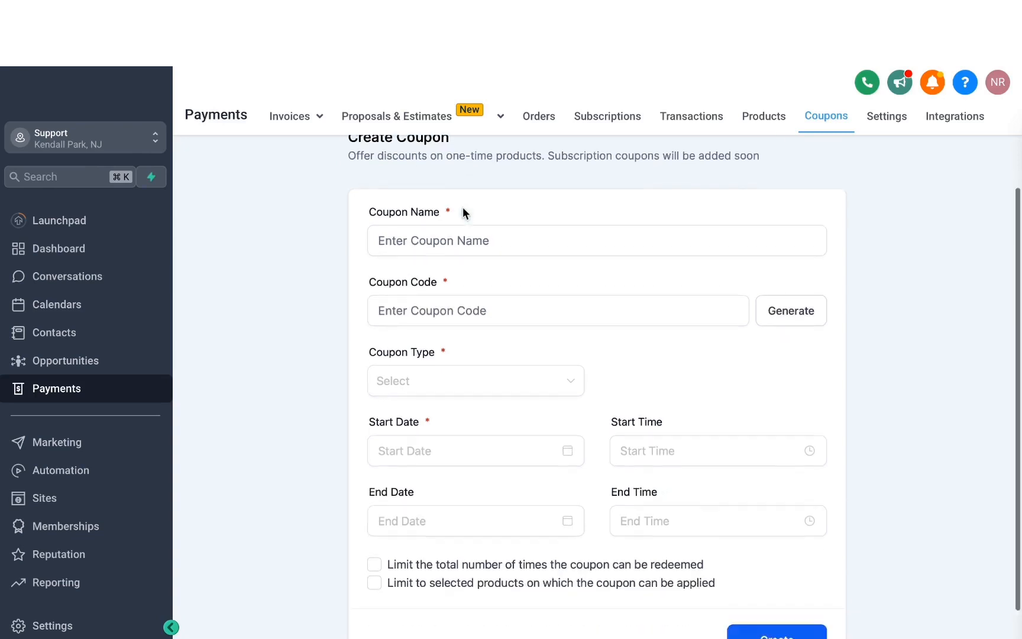
{"action": "left_click", "coordinate": [436, 235]}
{"action": "type", "text": "C"}
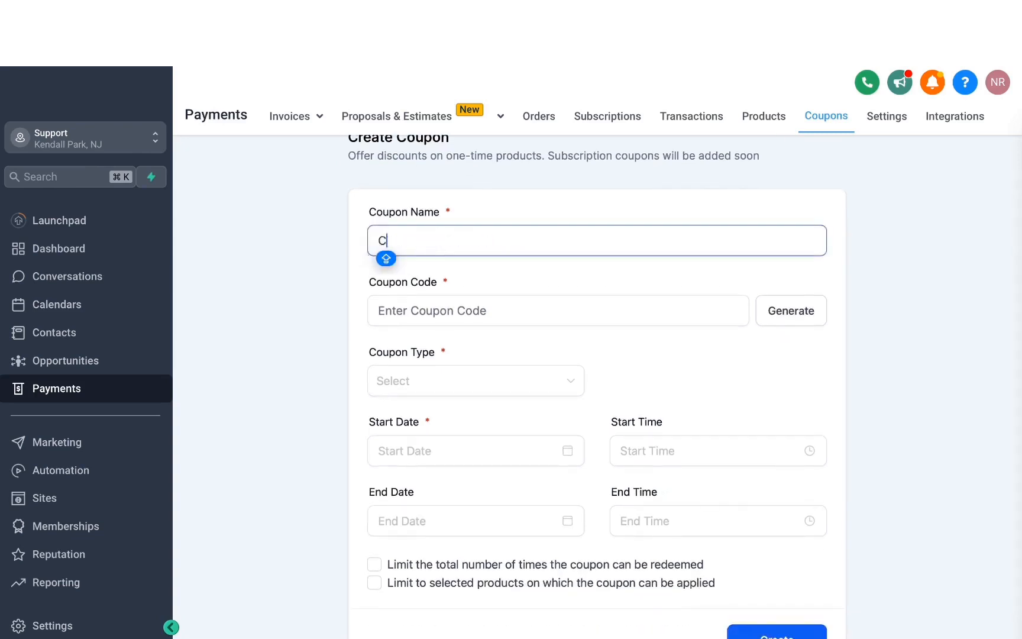
{"action": "type", "text": "HRISTMAS DISCOUNT"}
{"action": "left_click", "coordinate": [371, 294]}
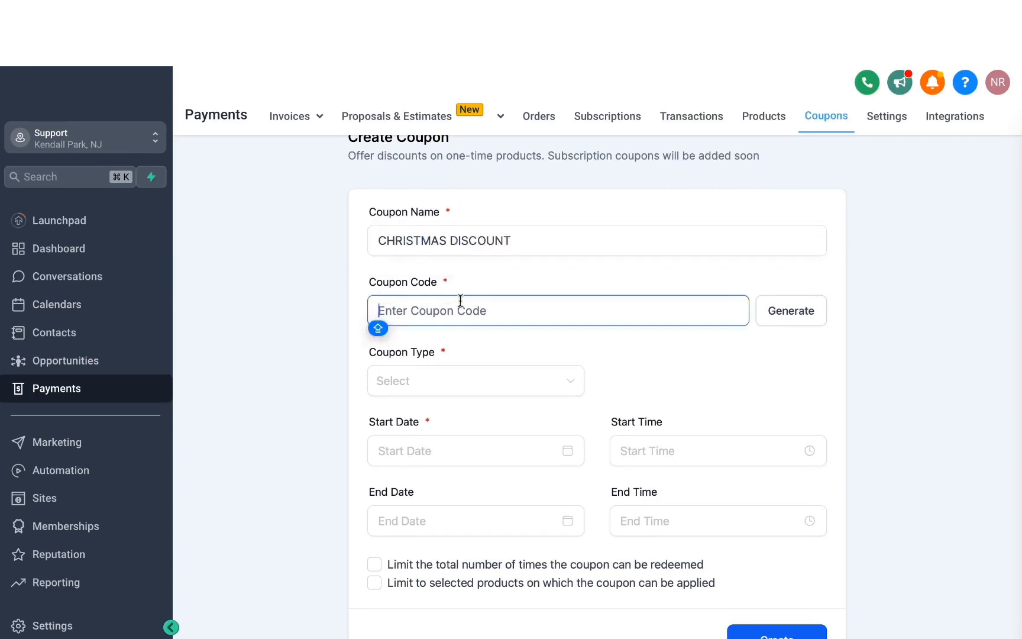
{"action": "type", "text": "CD"}
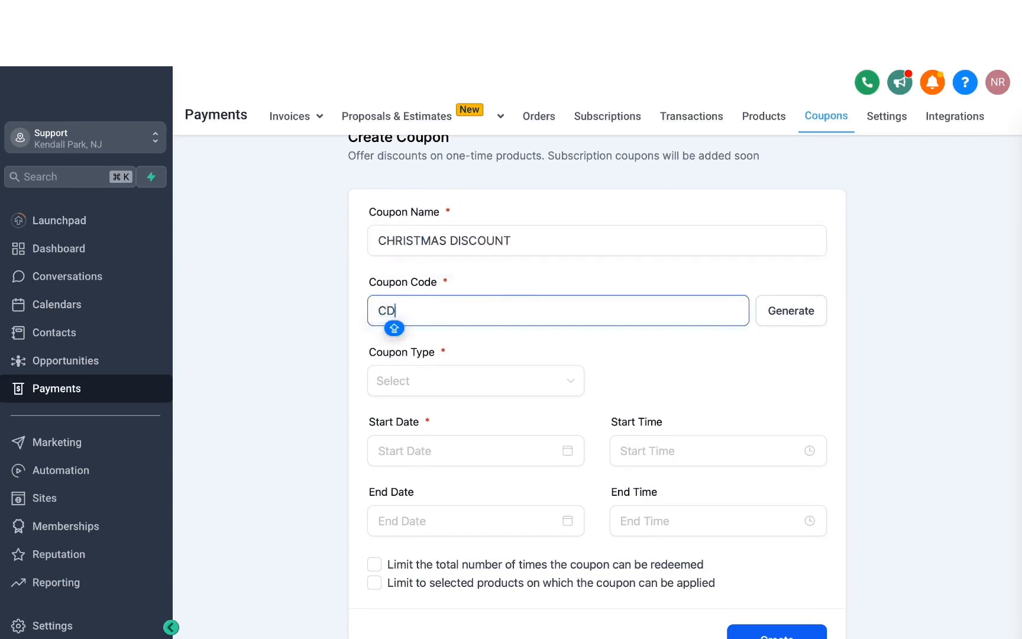
{"action": "type", "text": "20"}
- Set the coupon type to Percentage Coupon with a discount of 20%
{"action": "scroll", "coordinate": [513, 252], "scroll_direction": "down", "scroll_amount": 1}
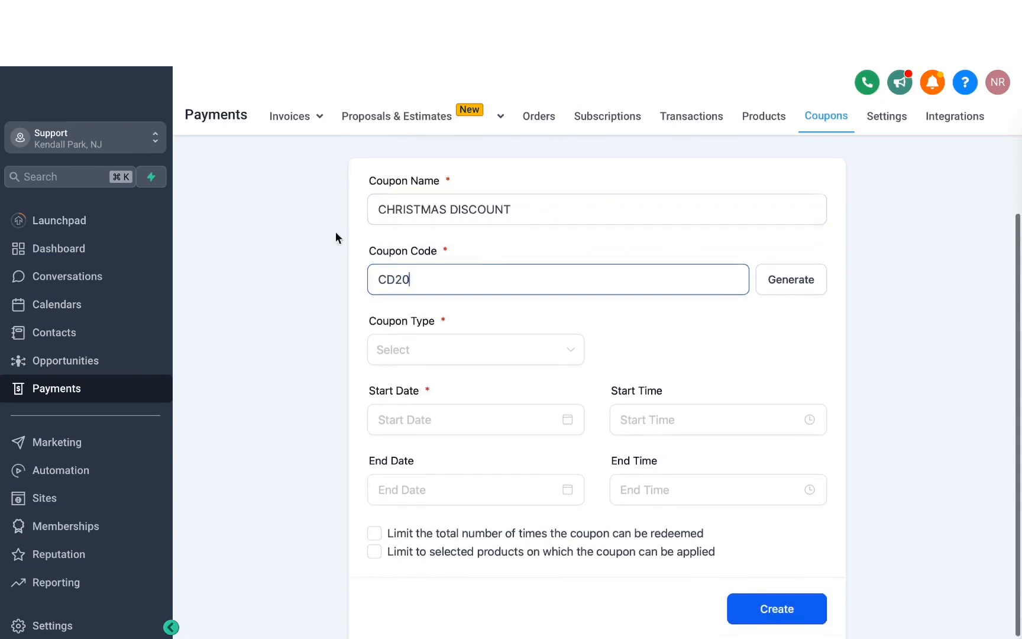
{"action": "left_click", "coordinate": [433, 351]}
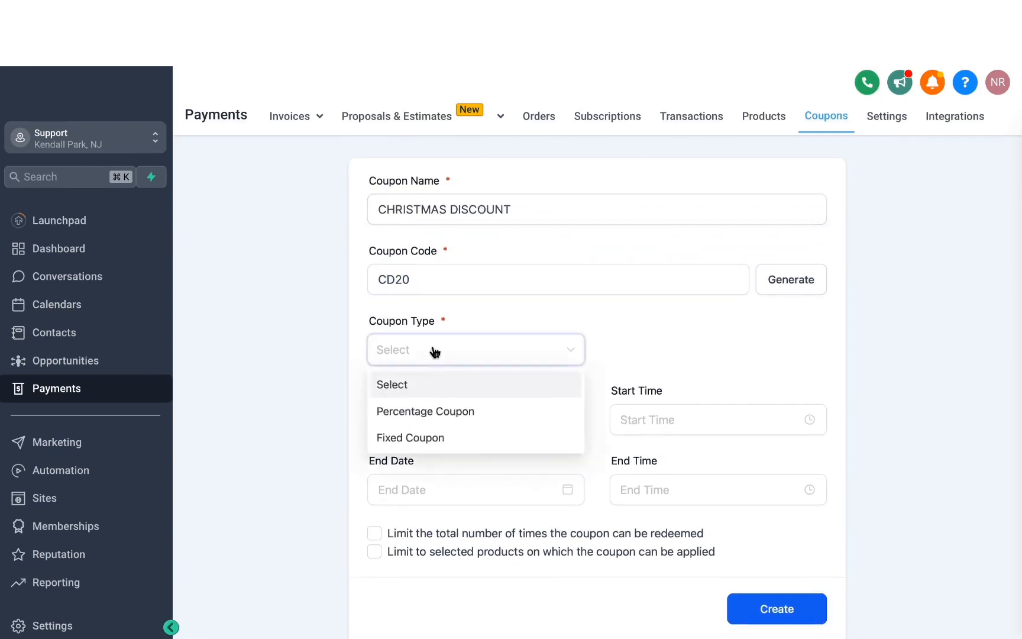
{"action": "left_click", "coordinate": [424, 421]}
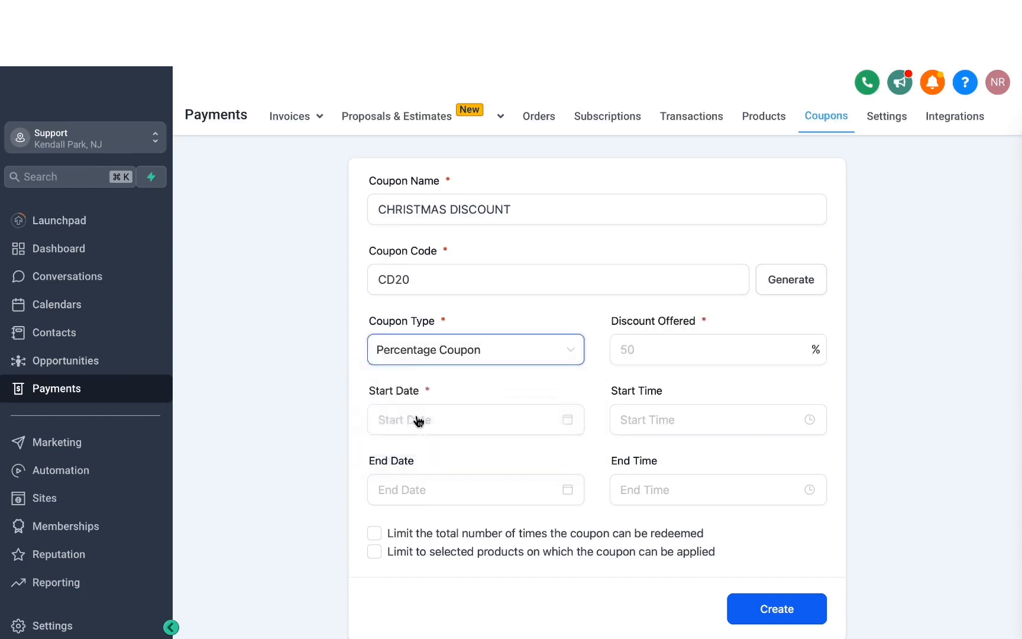
{"action": "left_click", "coordinate": [648, 349]}
{"action": "type", "text": "20"}
{"action": "left_click", "coordinate": [449, 373]}
- Set the coupon's start date to October 22, 2023
{"action": "scroll", "coordinate": [449, 373], "scroll_direction": "down", "scroll_amount": 1}
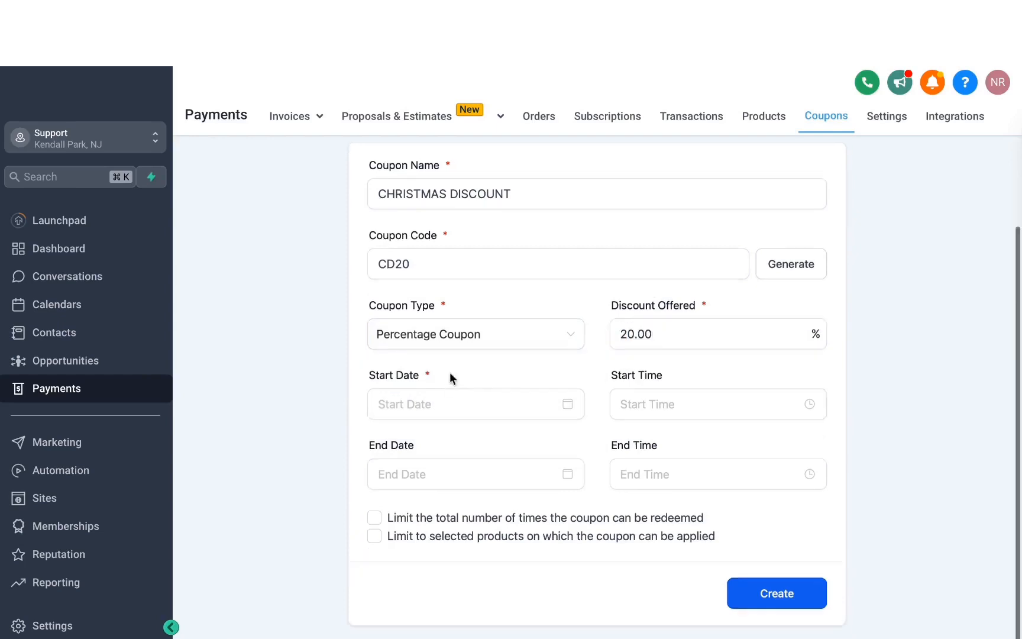
{"action": "left_click", "coordinate": [407, 402]}
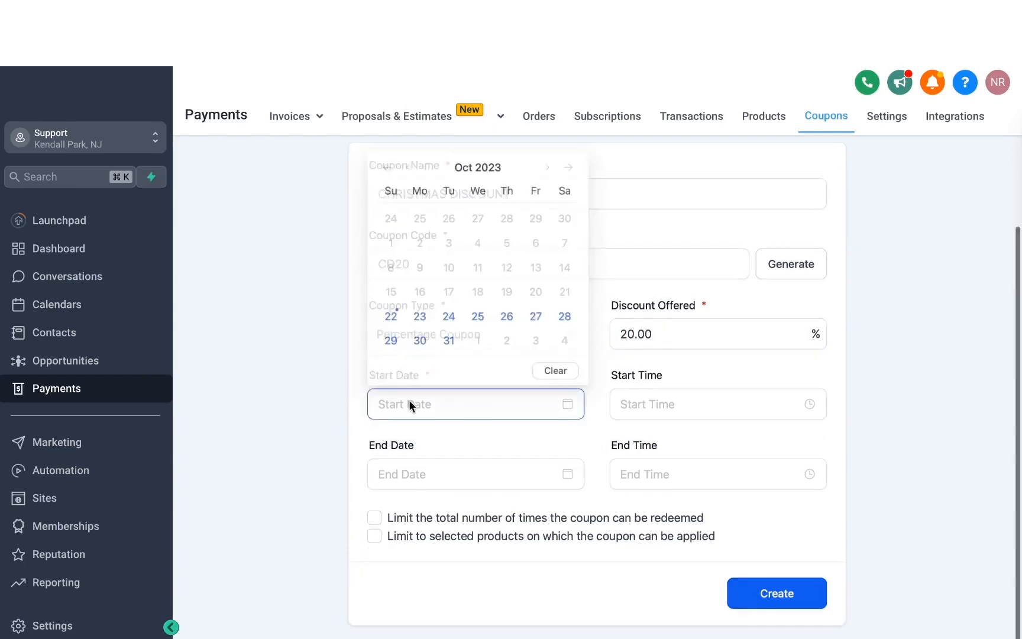
{"action": "left_click", "coordinate": [392, 318]}
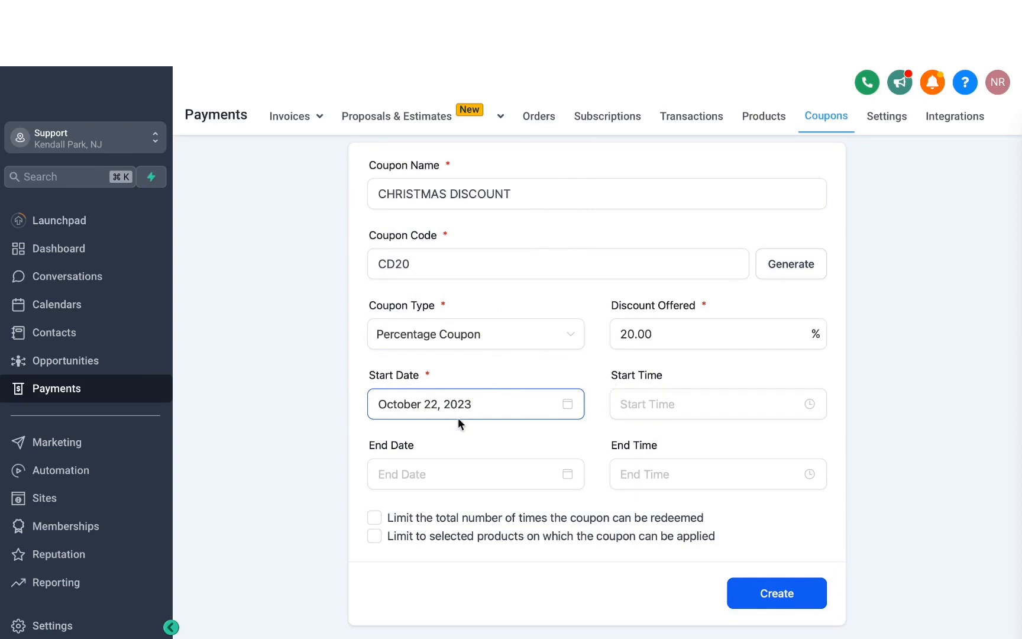
- Limit the total number of times the coupon can be redeemed to 50
{"action": "left_click", "coordinate": [374, 518]}
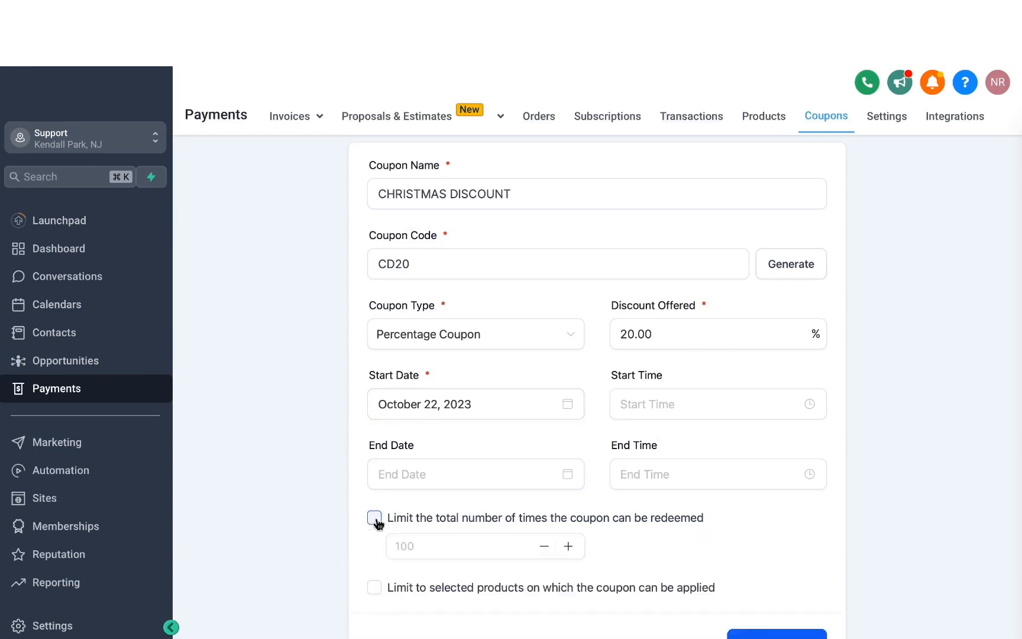
{"action": "scroll", "coordinate": [504, 447], "scroll_direction": "down", "scroll_amount": 1}
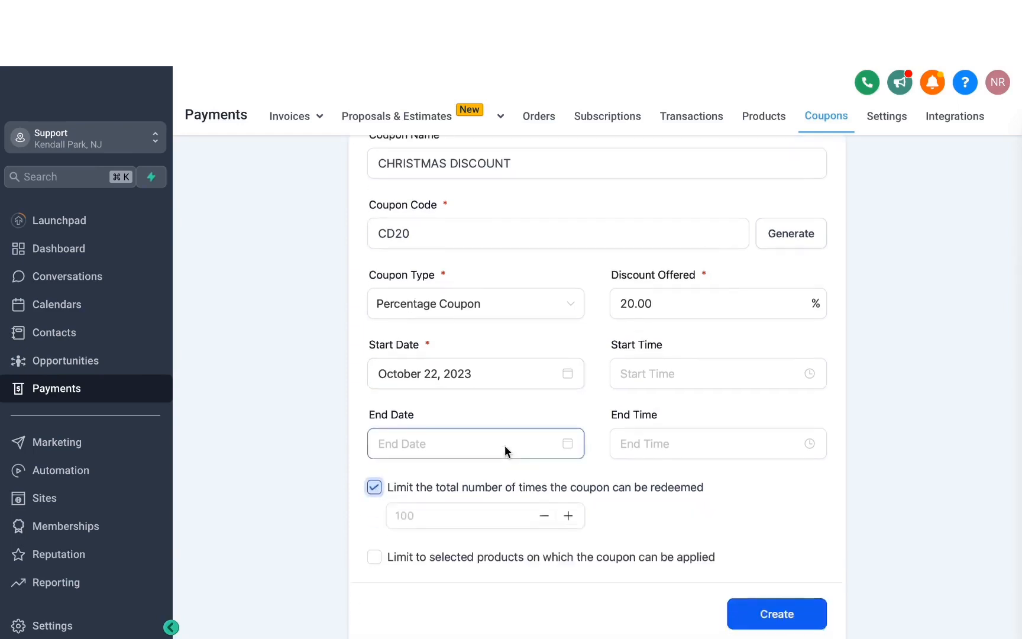
{"action": "left_click", "coordinate": [439, 512]}
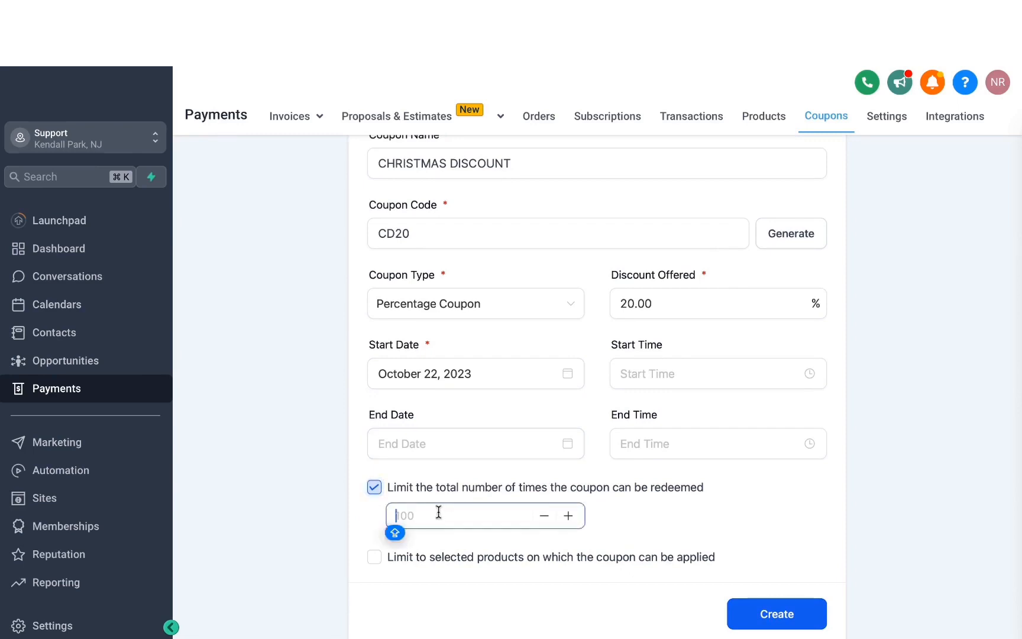
{"action": "type", "text": "50"}
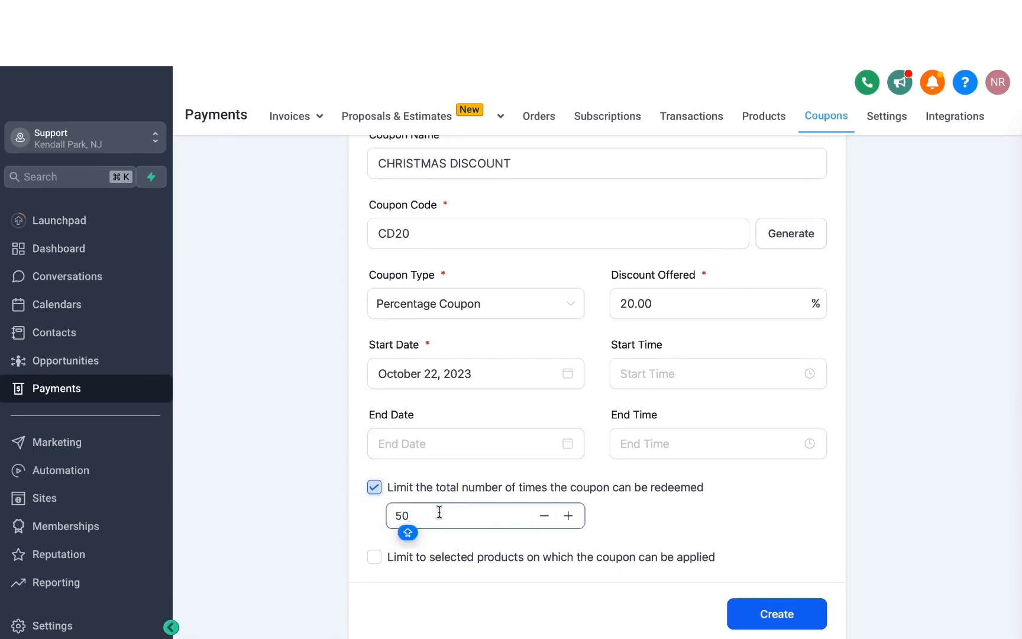
- Restrict the coupon to selected products, choosing the first Getting Started with Automation product
{"action": "scroll", "coordinate": [439, 562], "scroll_direction": "down", "scroll_amount": 1}
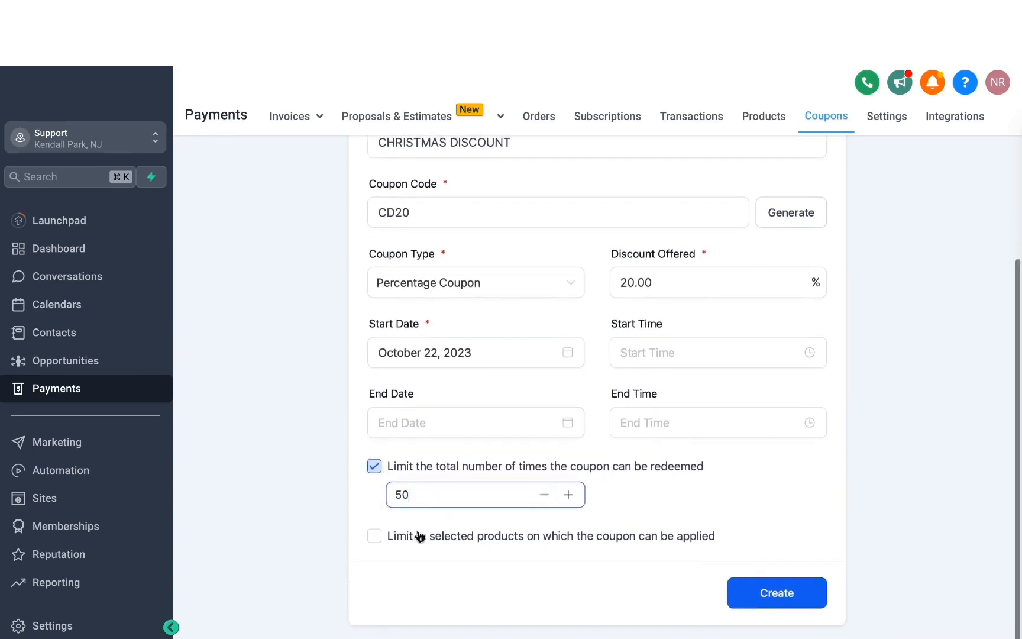
{"action": "left_click", "coordinate": [378, 538]}
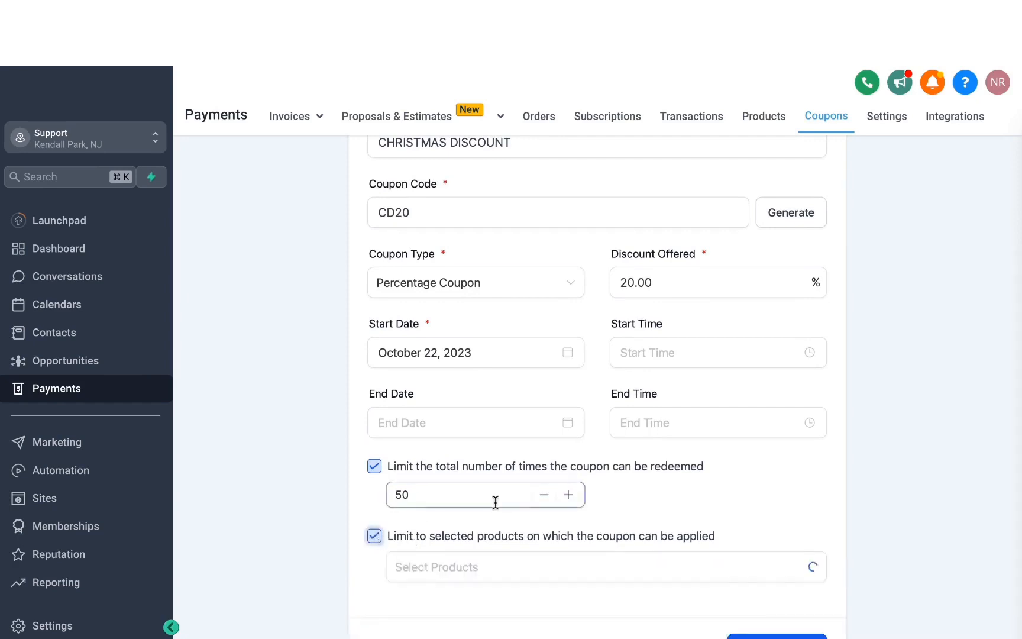
{"action": "scroll", "coordinate": [495, 500], "scroll_direction": "down", "scroll_amount": 2}
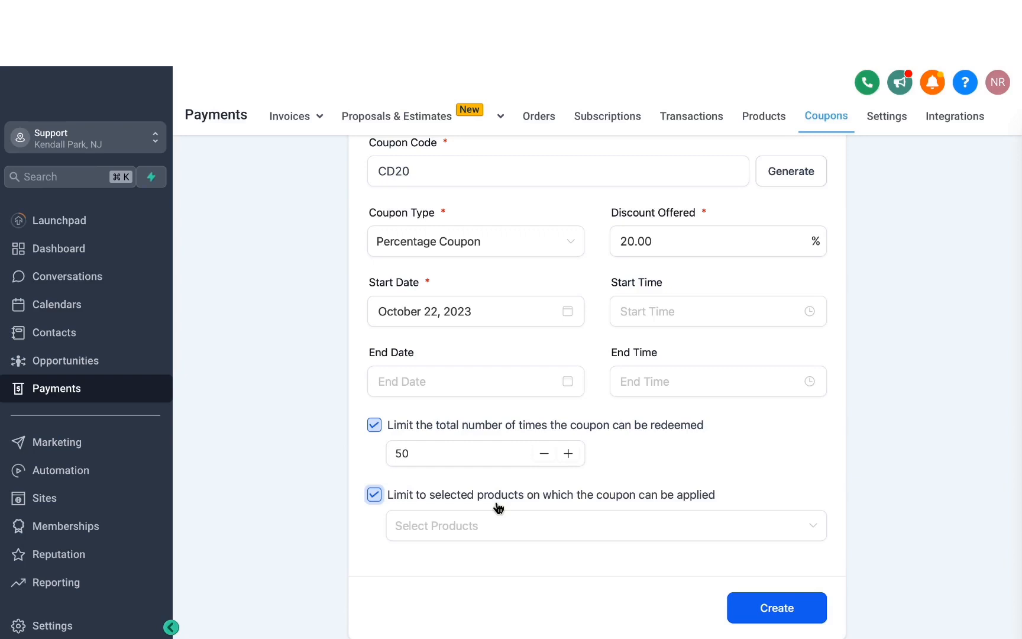
{"action": "left_click", "coordinate": [482, 525]}
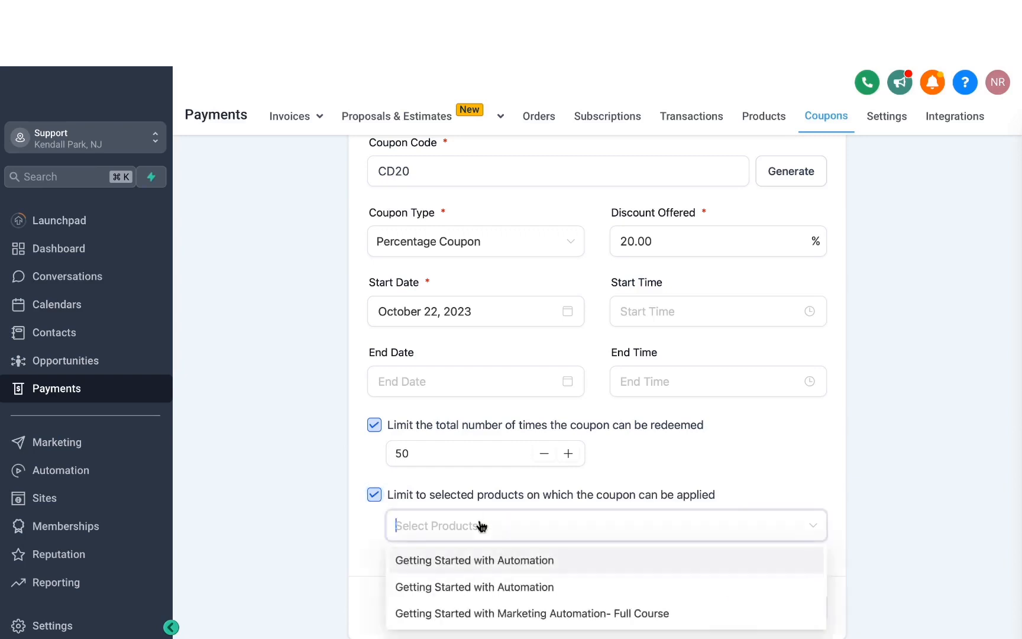
{"action": "scroll", "coordinate": [479, 524], "scroll_direction": "down", "scroll_amount": 1}
{"action": "left_click", "coordinate": [493, 545]}
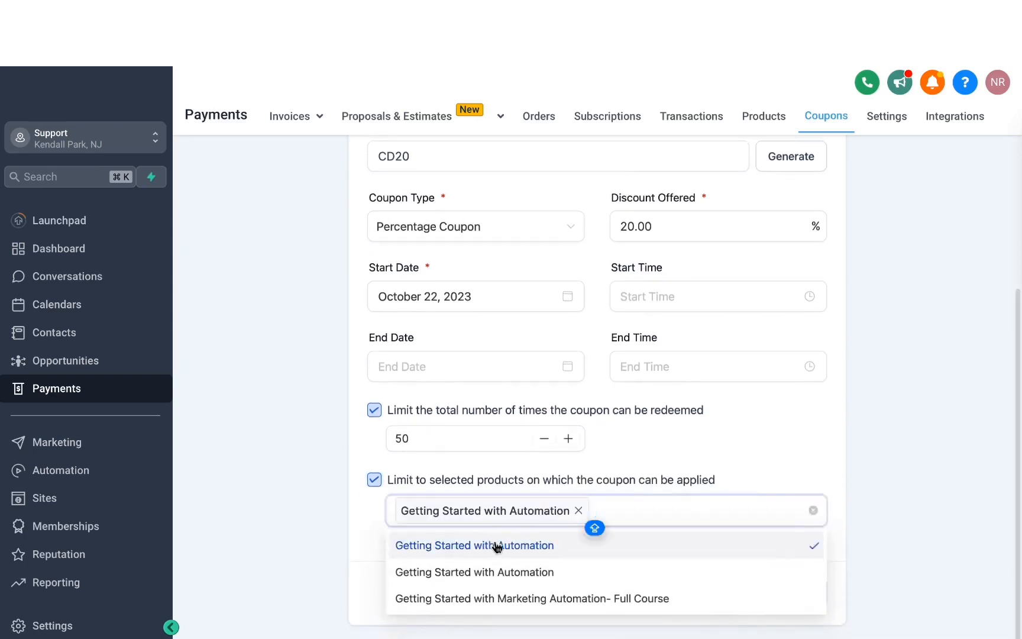
{"action": "left_click", "coordinate": [757, 458]}
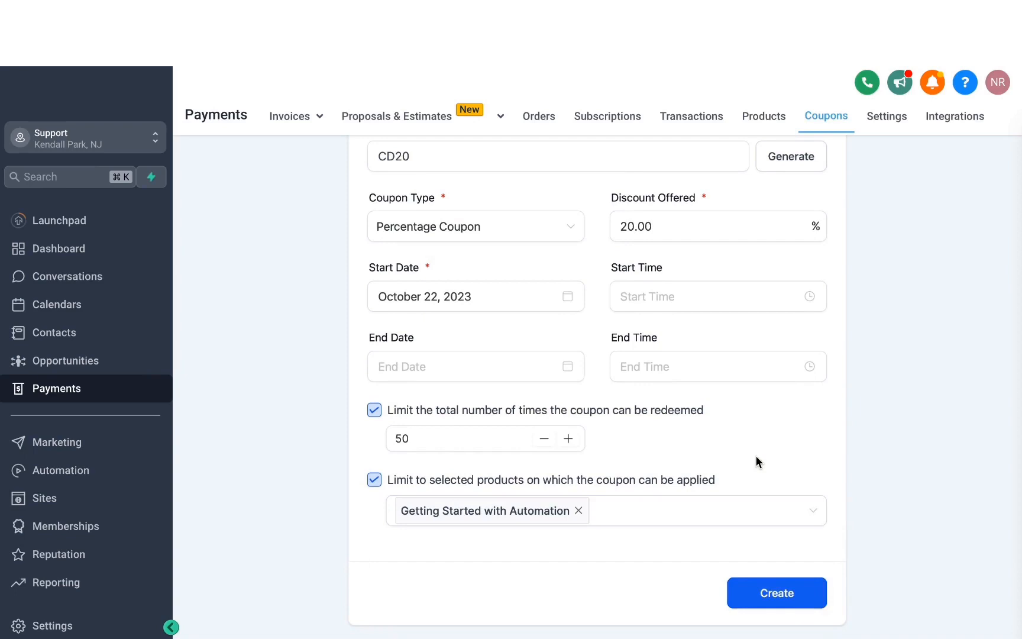
- Review the completed form and create the CHRISTMAS DISCOUNT coupon
{"action": "scroll", "coordinate": [765, 411], "scroll_direction": "up", "scroll_amount": 3}
{"action": "scroll", "coordinate": [766, 411], "scroll_direction": "down", "scroll_amount": 3}
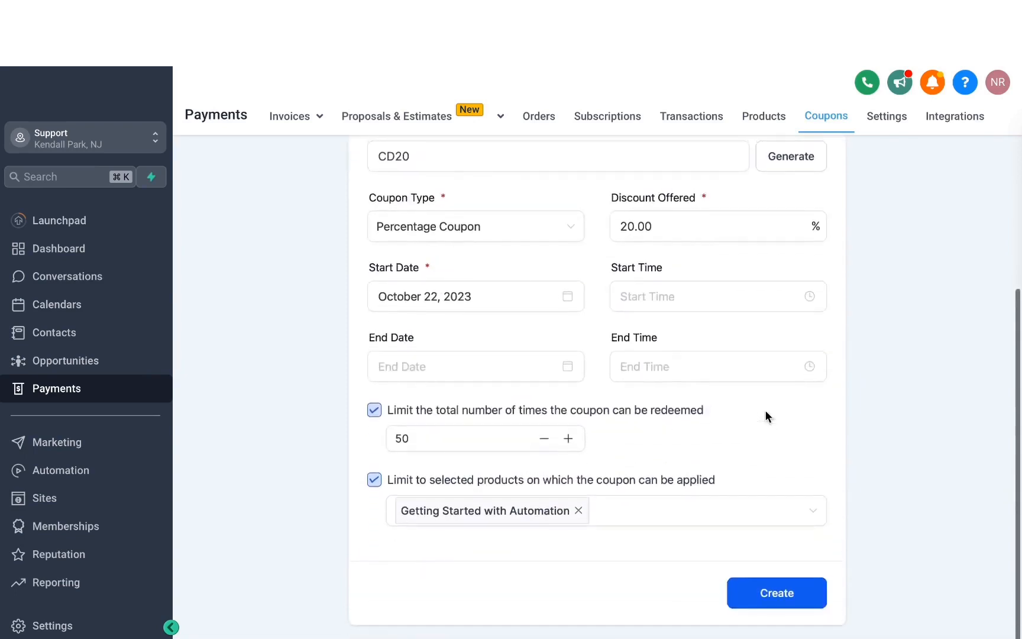
{"action": "left_click", "coordinate": [778, 595]}
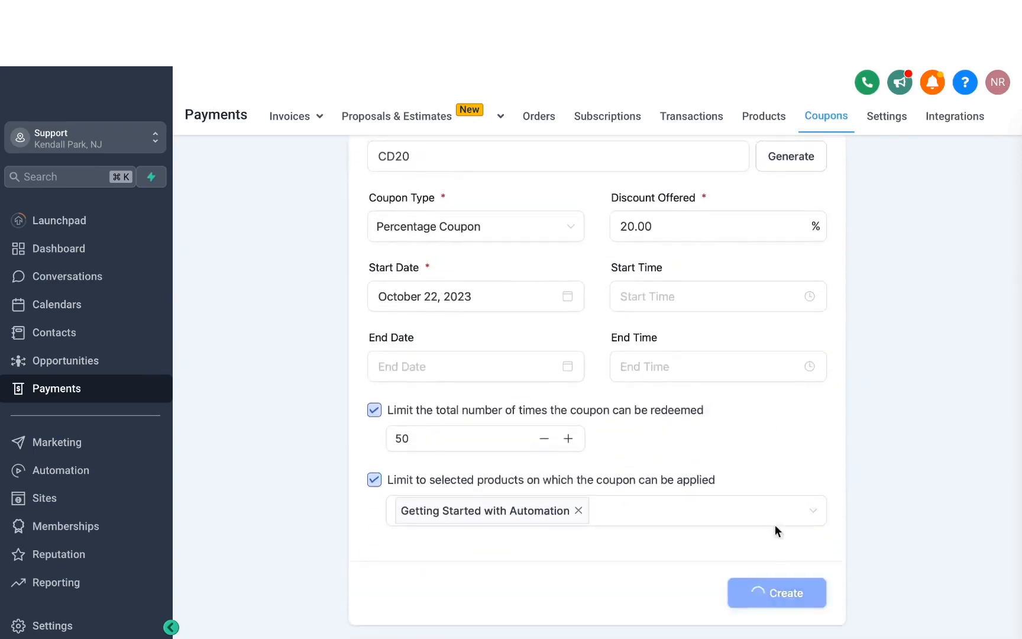